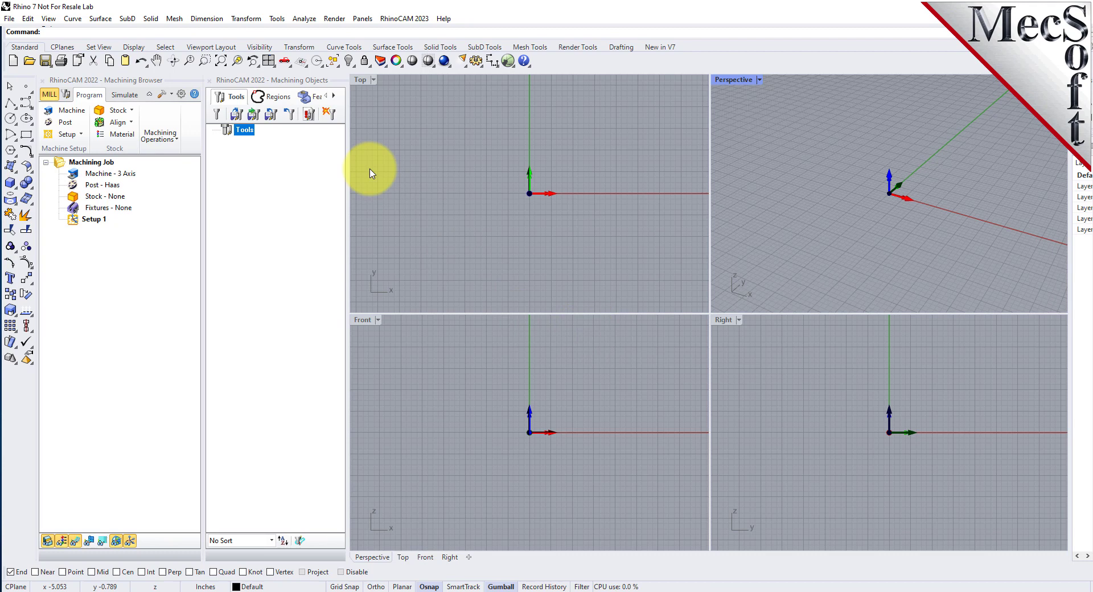
- Close the Machining Browser and switch RhinoCAM to the MESH module
click(209, 81)
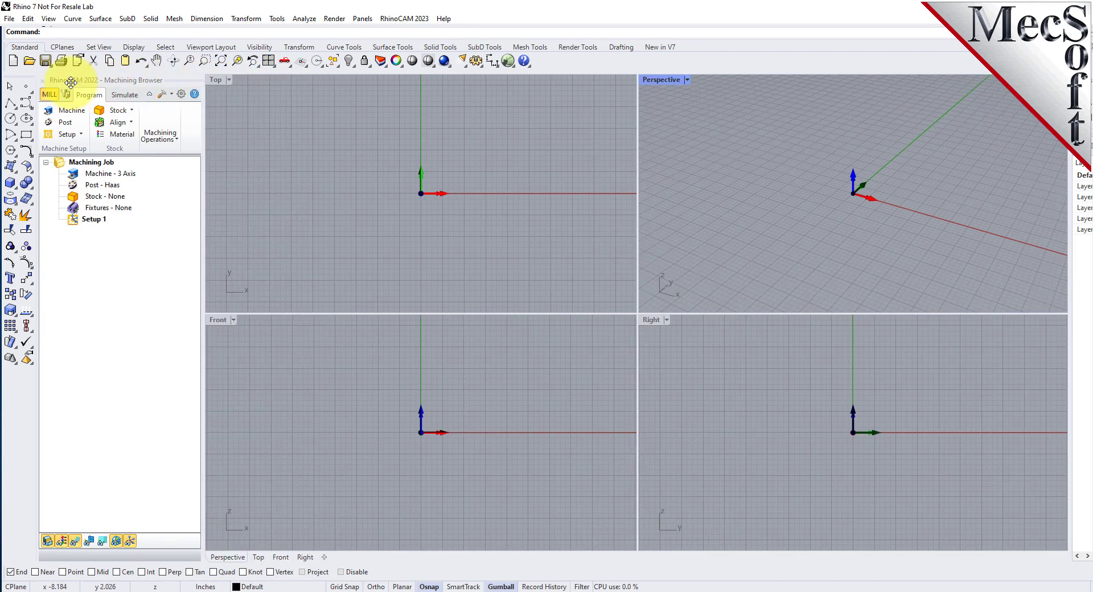
click(43, 80)
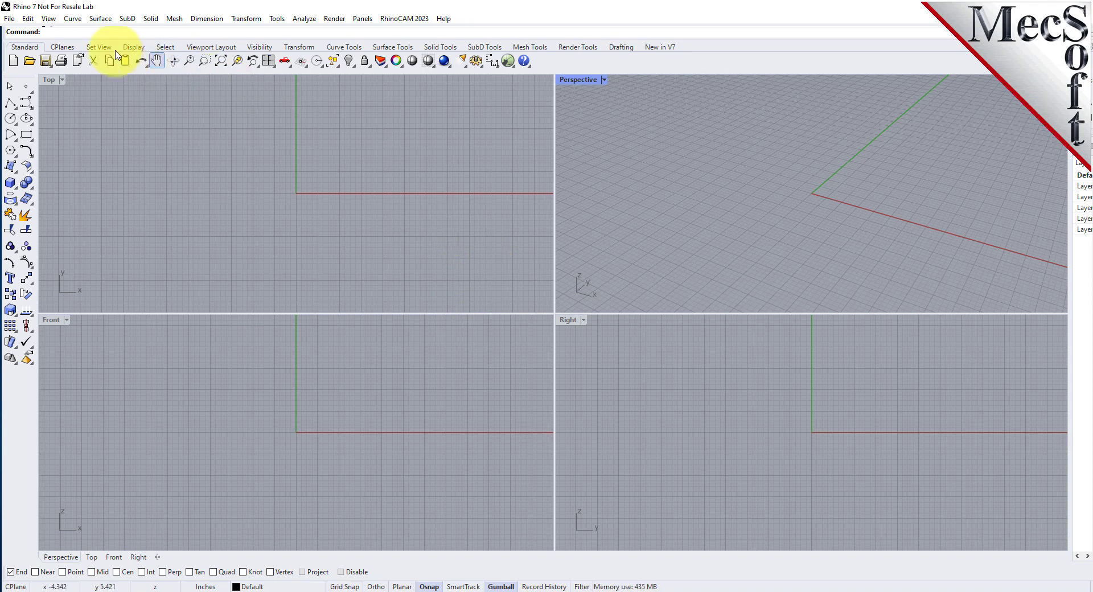
click(427, 20)
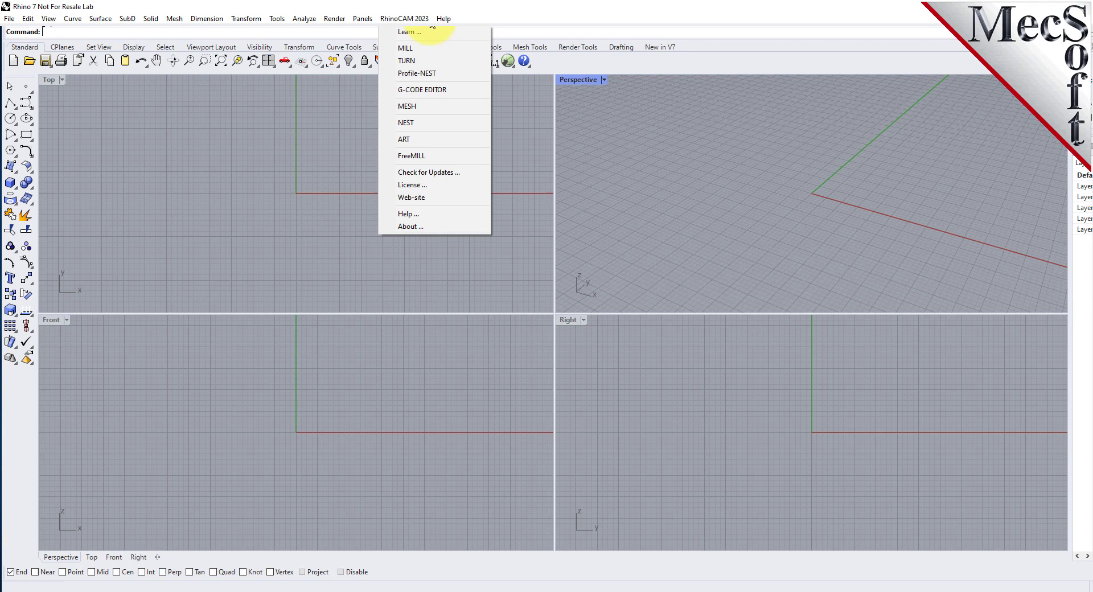
click(427, 106)
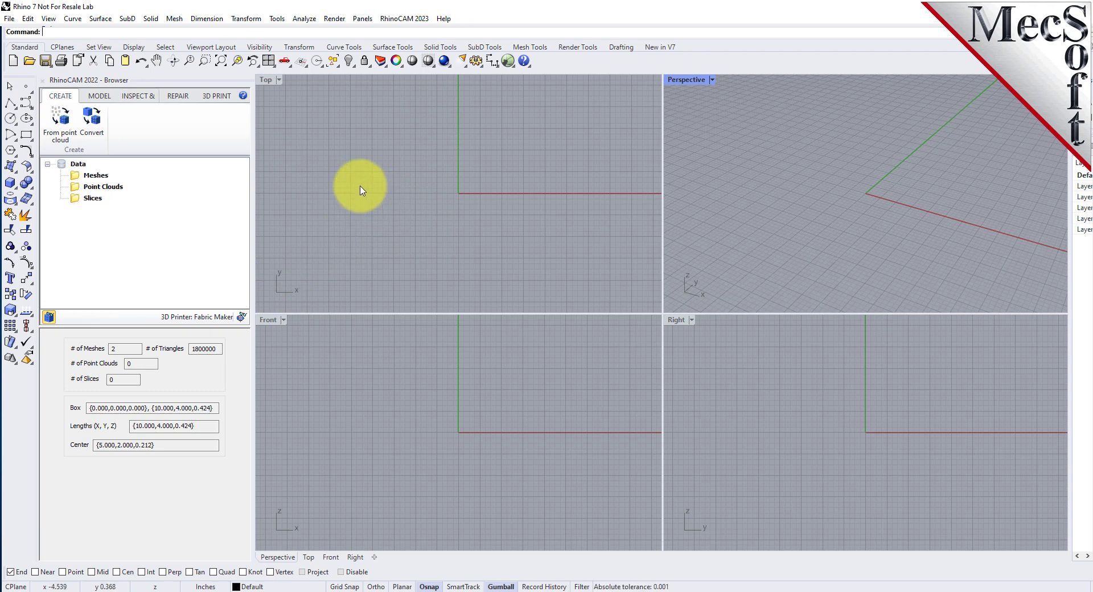
drag(150, 329, 143, 354)
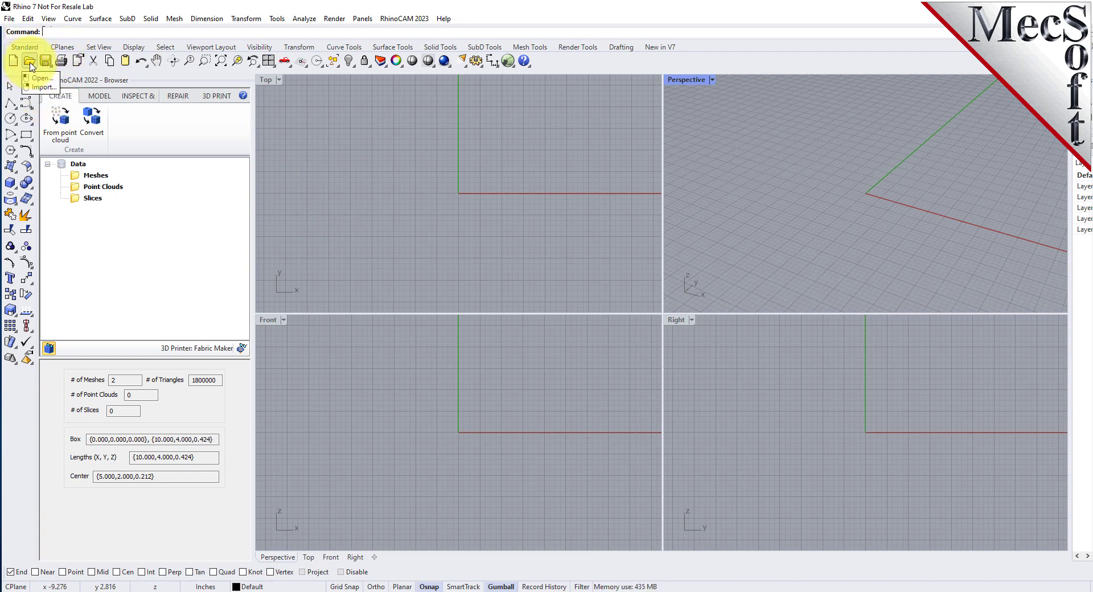
- Import RubberDuck.csv from Supported Files as a comma-delimited point cloud
click(30, 66)
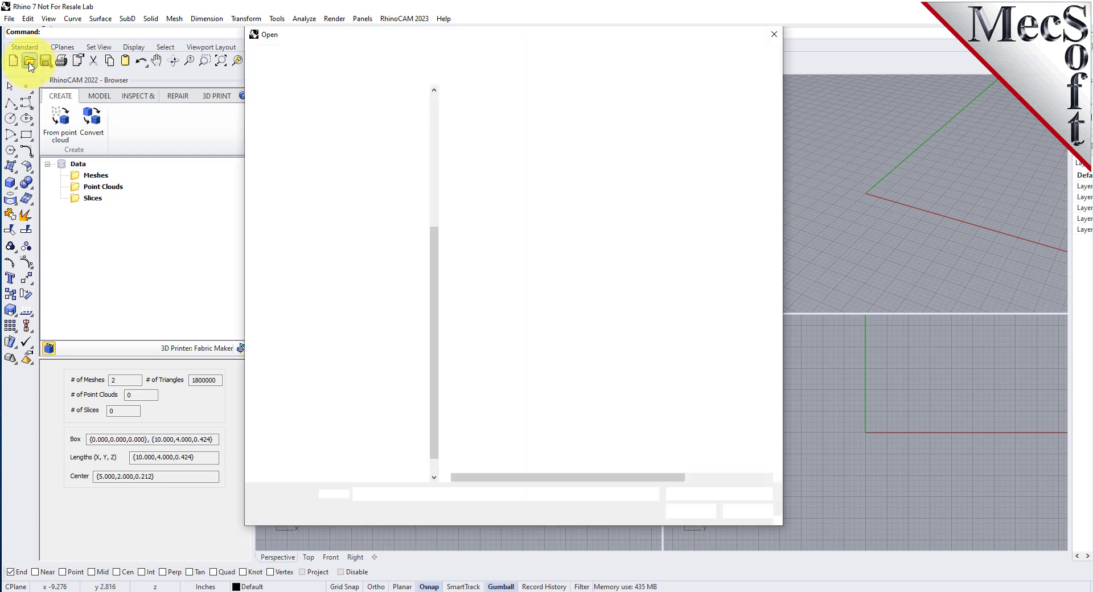
click(591, 61)
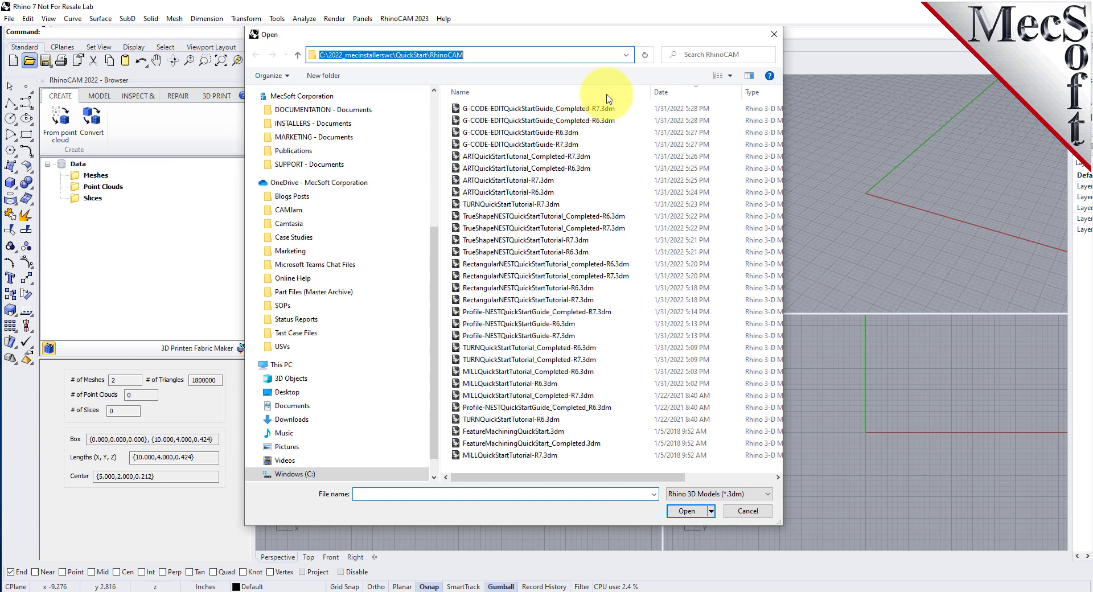
click(697, 495)
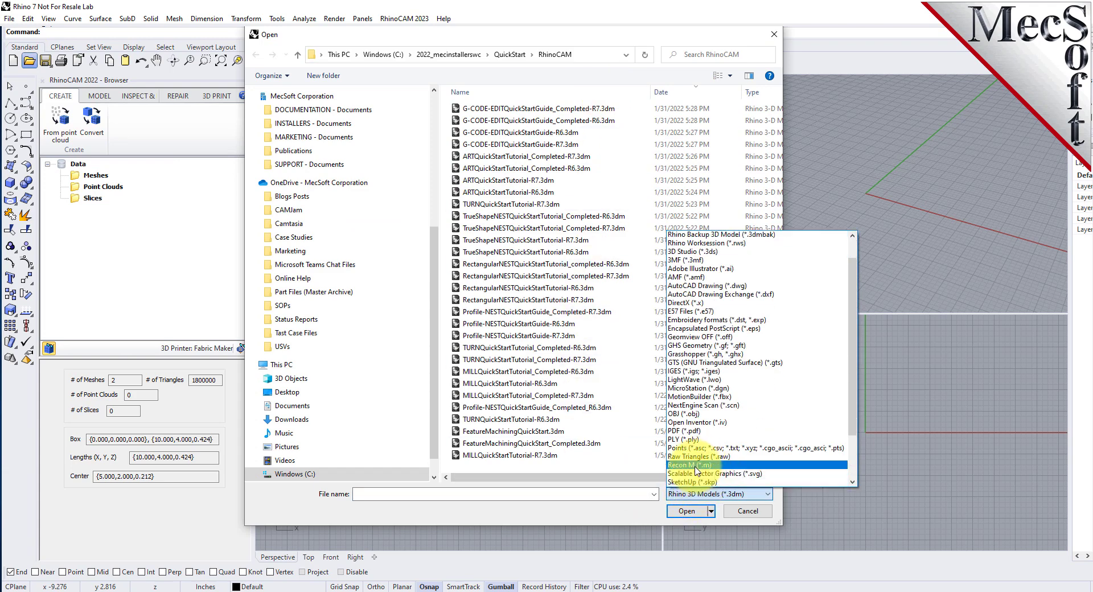
scroll(697, 484, down, 5)
click(692, 482)
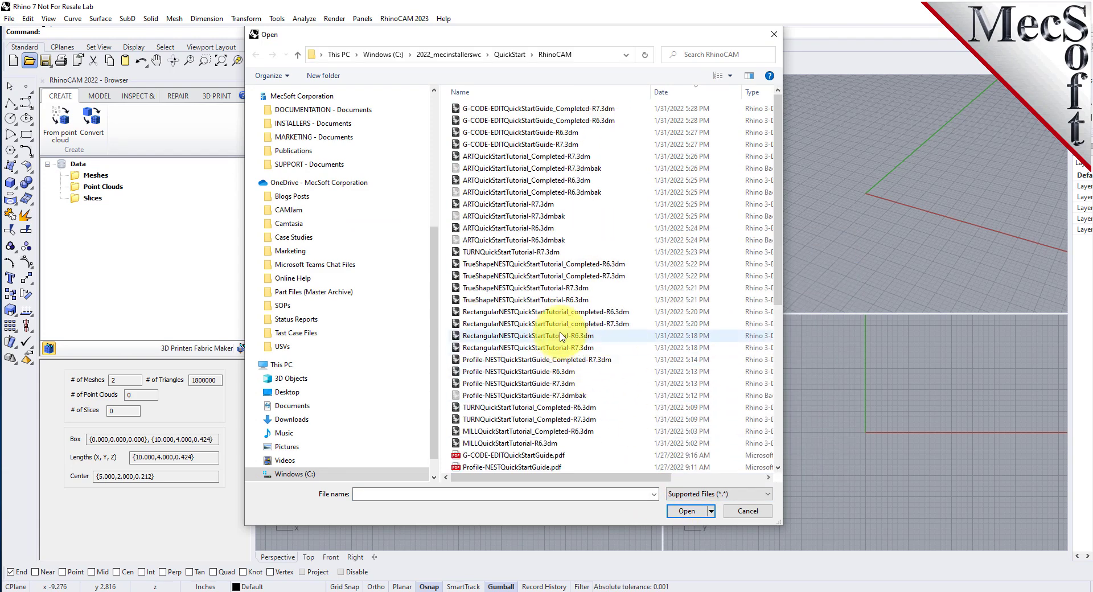
scroll(541, 341, down, 8)
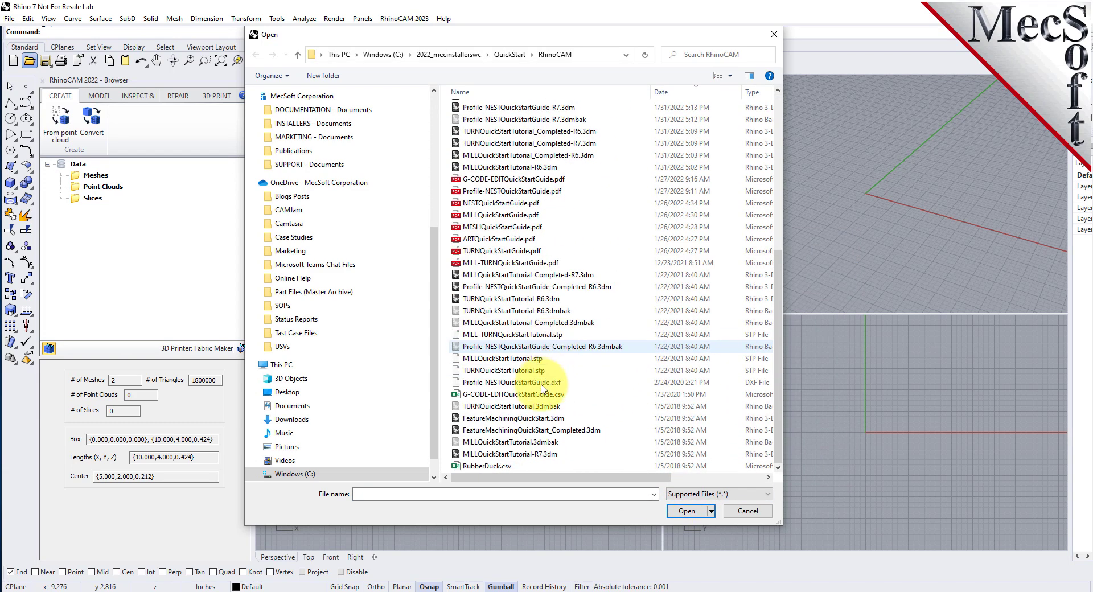
double_click(481, 467)
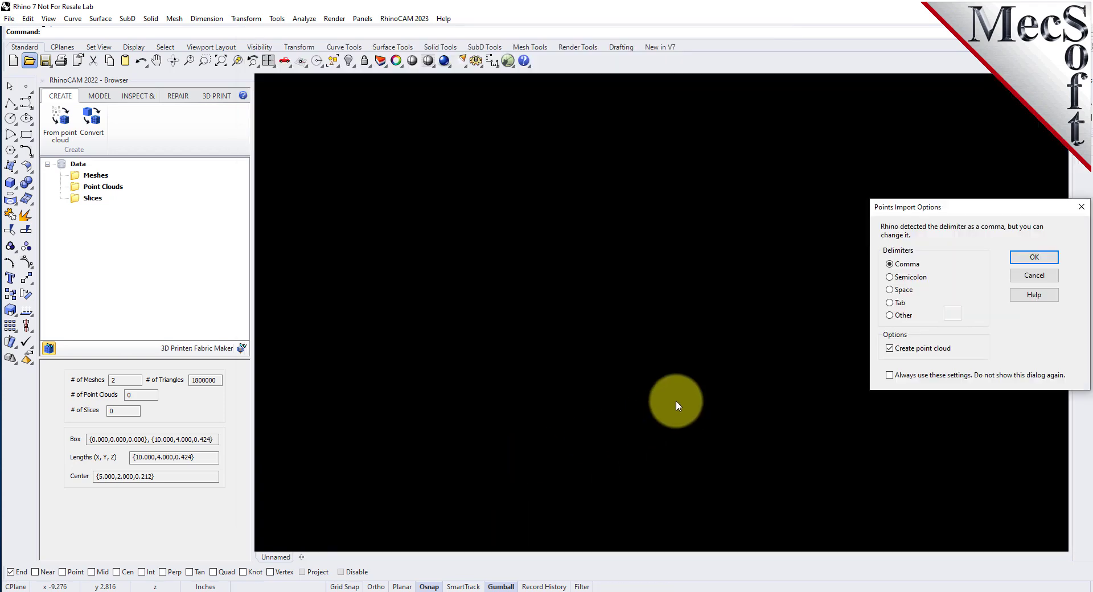
drag(965, 206, 616, 206)
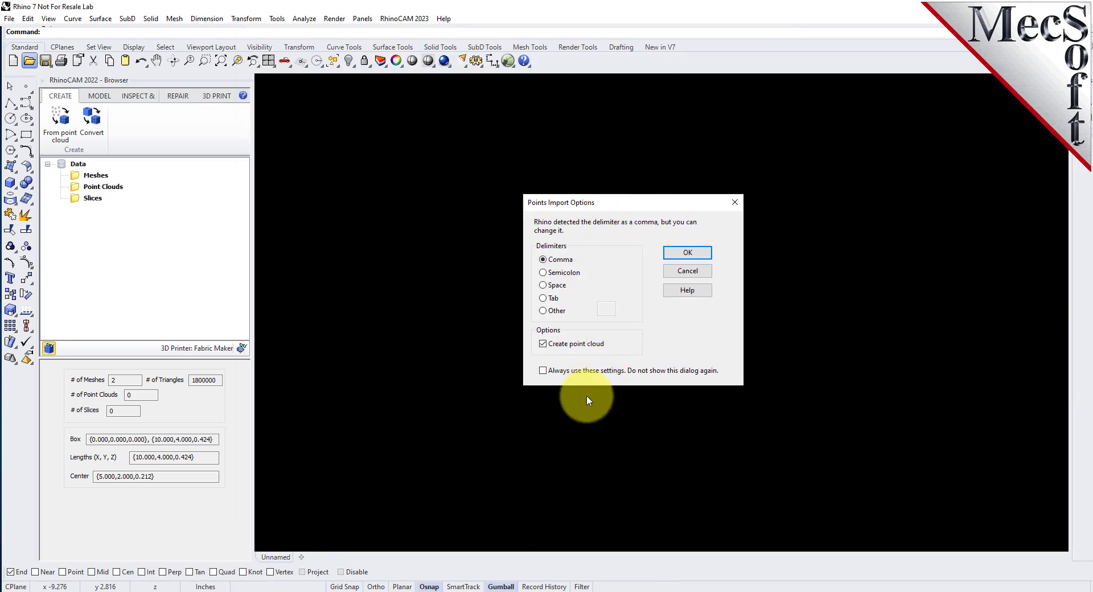
click(688, 252)
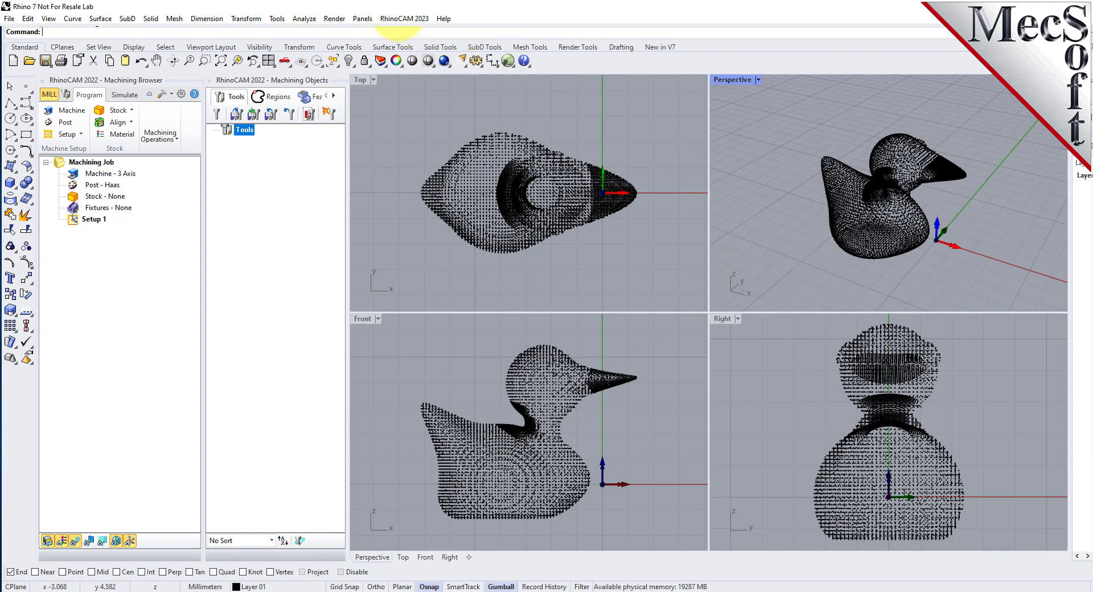
- Create MESH 2 from Point Cloud 0 using the default point-cloud mesh options
click(404, 18)
click(407, 107)
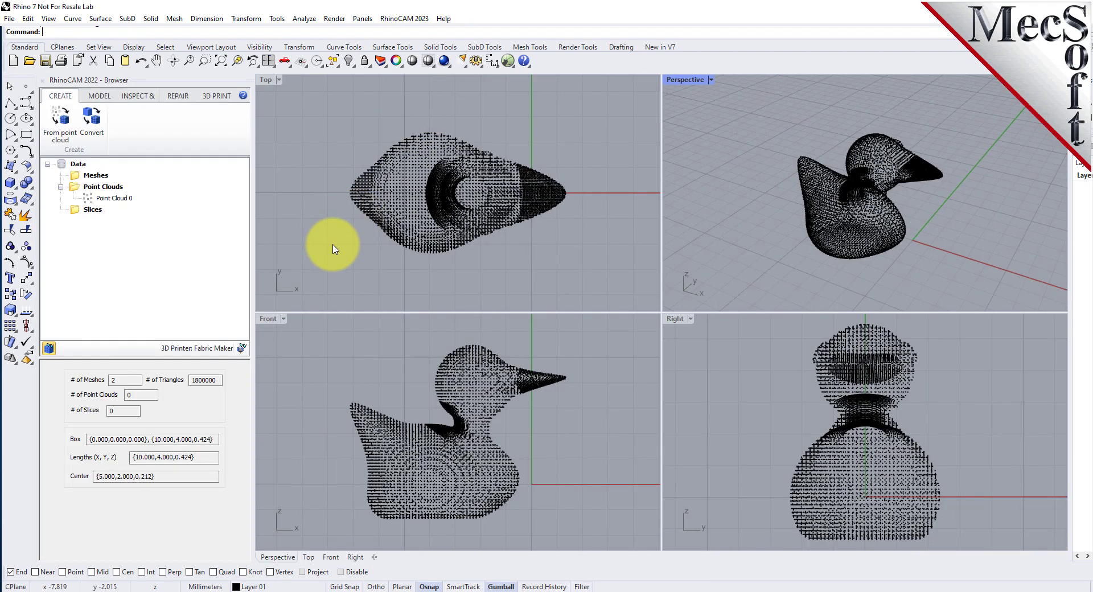
click(114, 198)
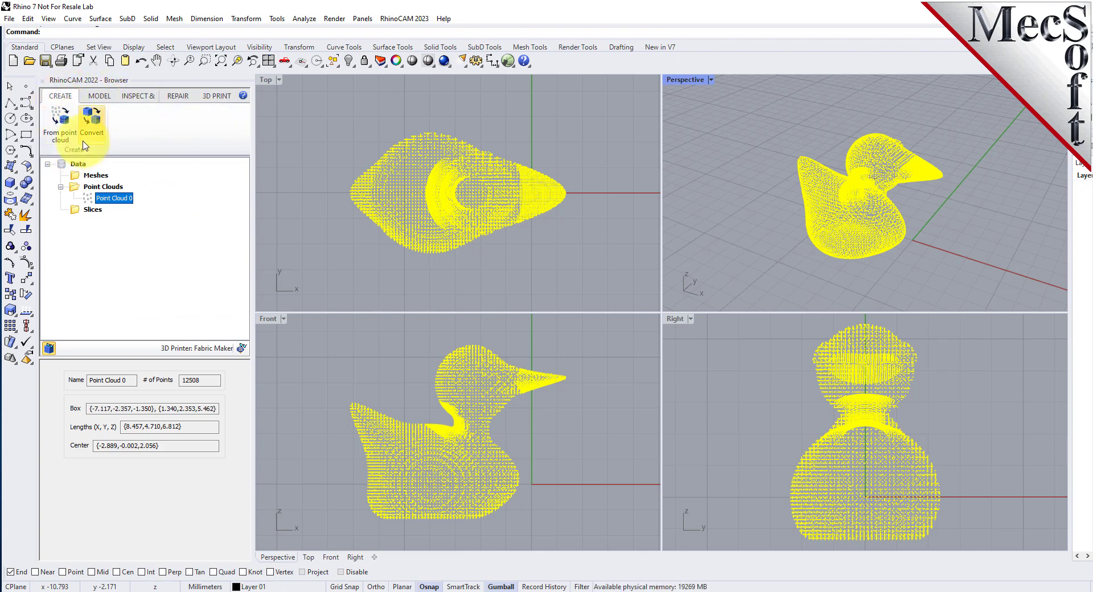
click(65, 126)
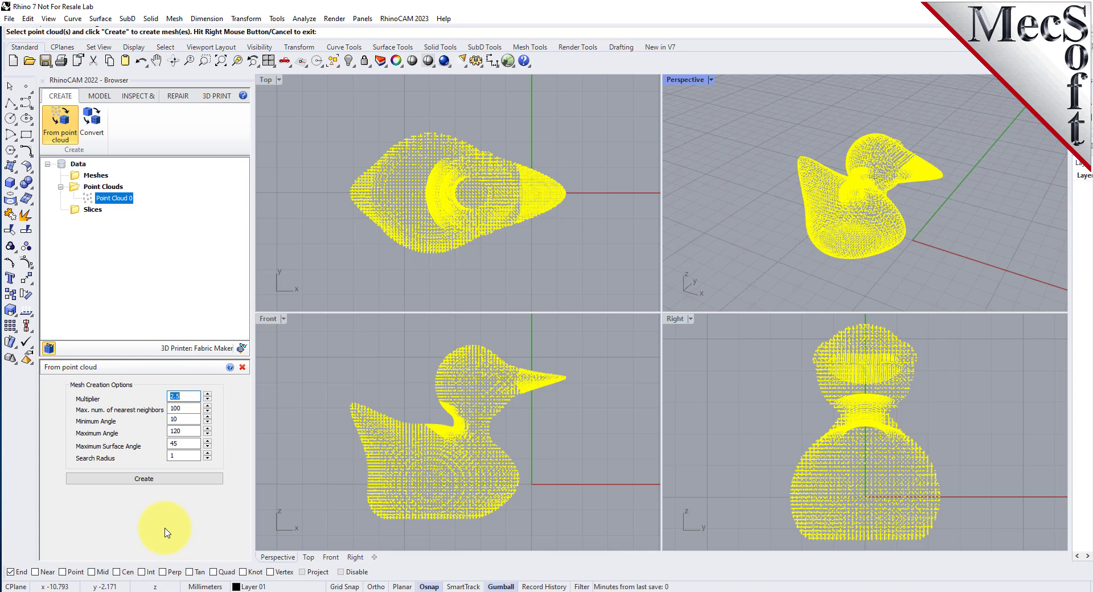
click(155, 492)
click(158, 481)
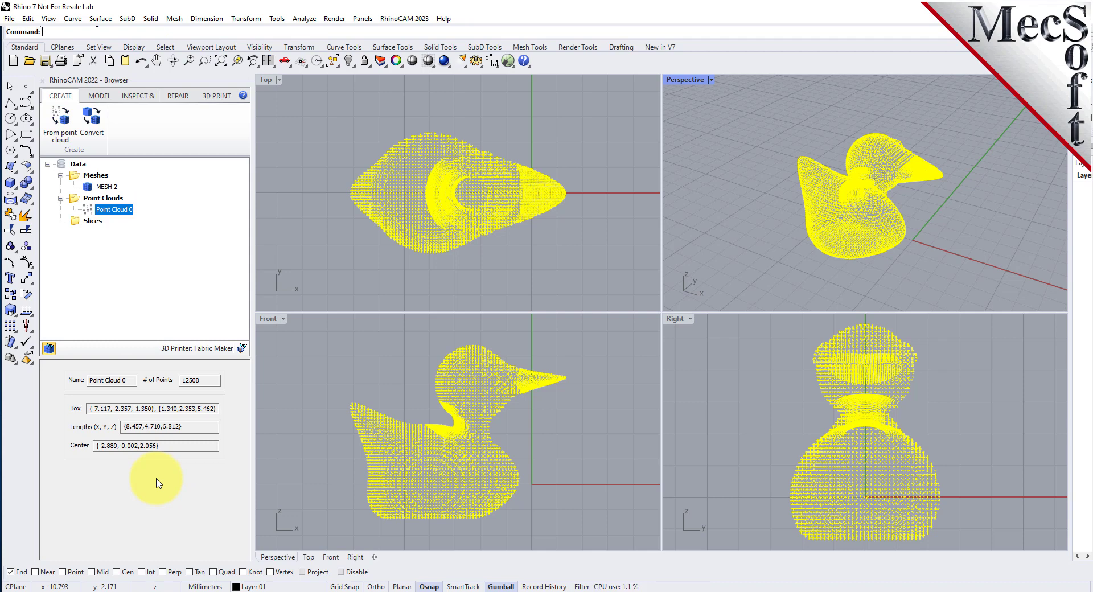
- Hide Point Cloud 0 in the Data tree and select MESH 2
click(243, 349)
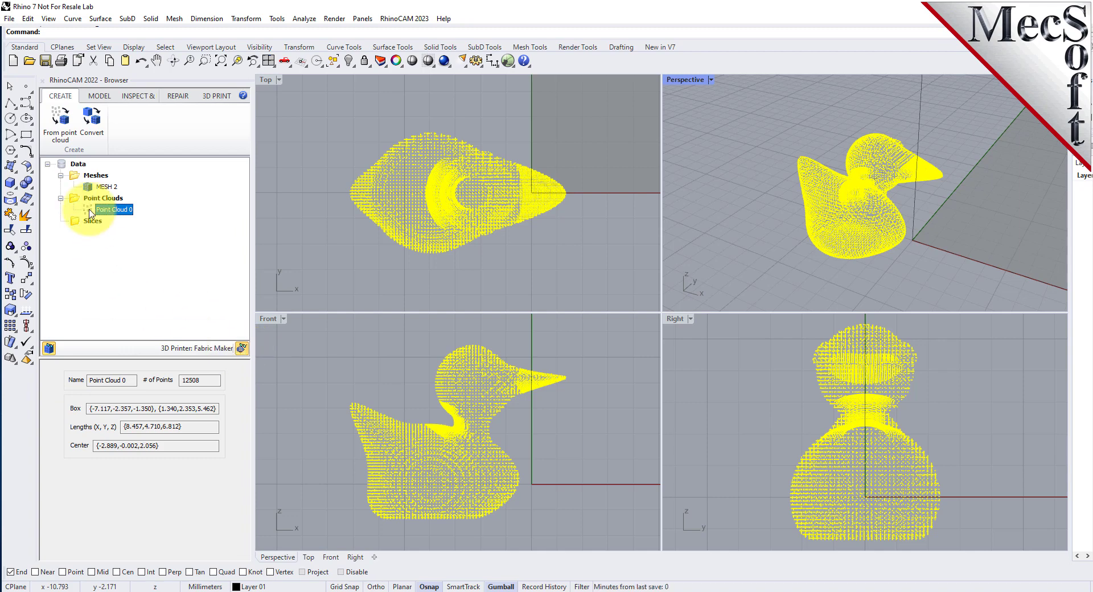
click(50, 346)
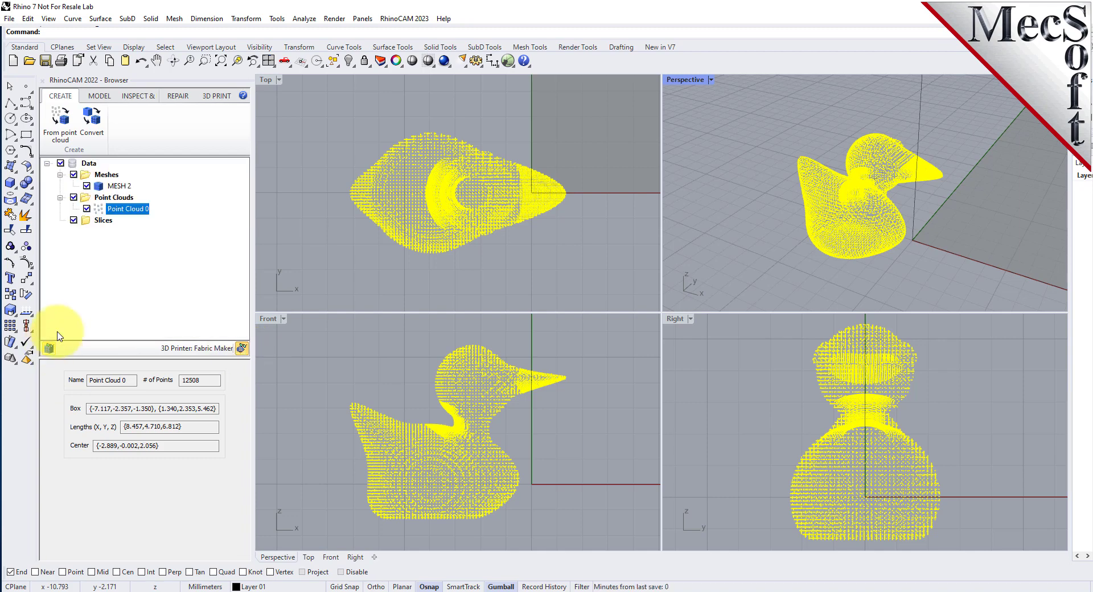
click(86, 208)
click(102, 186)
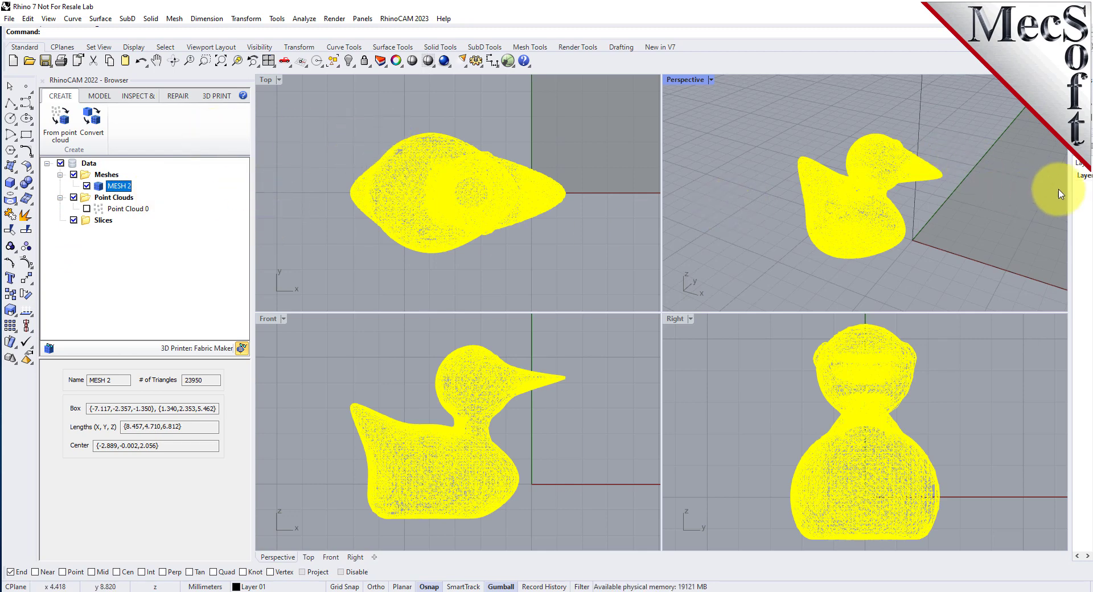
- Turn off Mesh Wires and set the Perspective view to Shaded
drag(1070, 193, 902, 202)
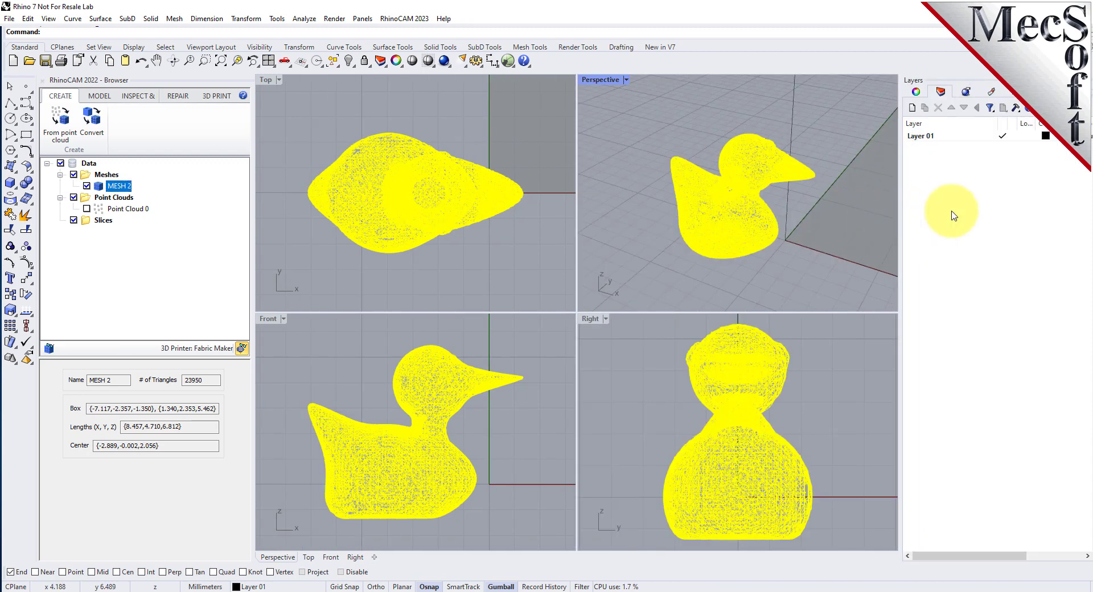
click(1016, 91)
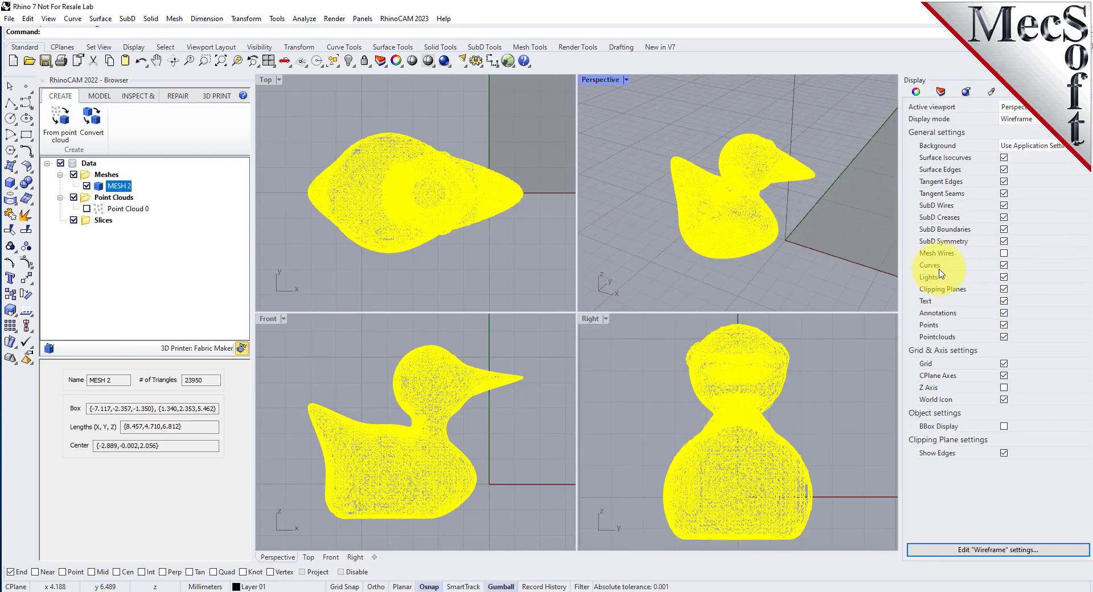
click(1004, 254)
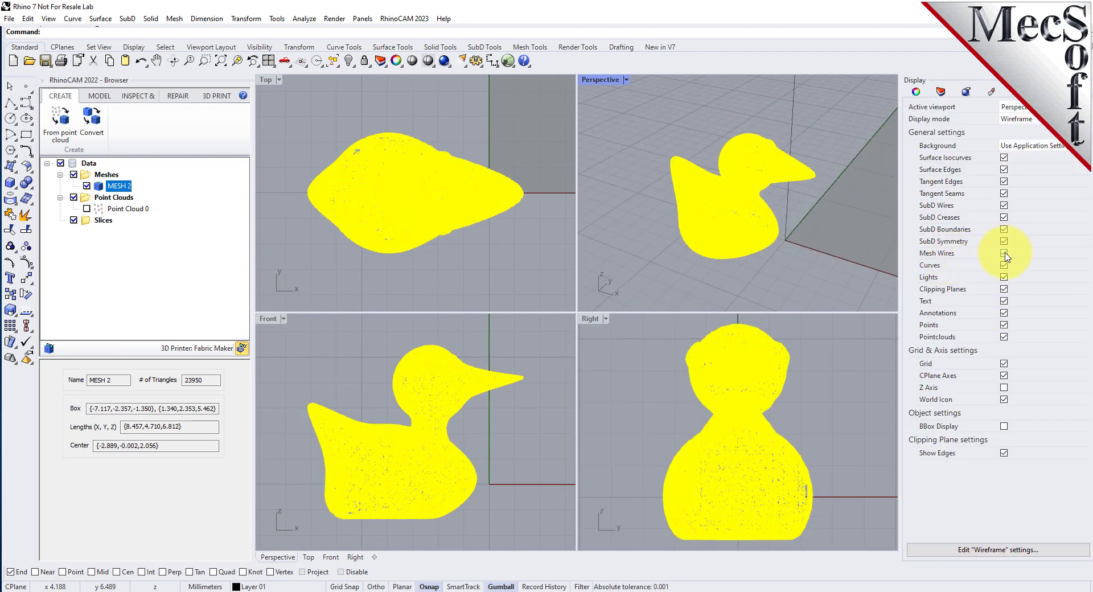
click(655, 238)
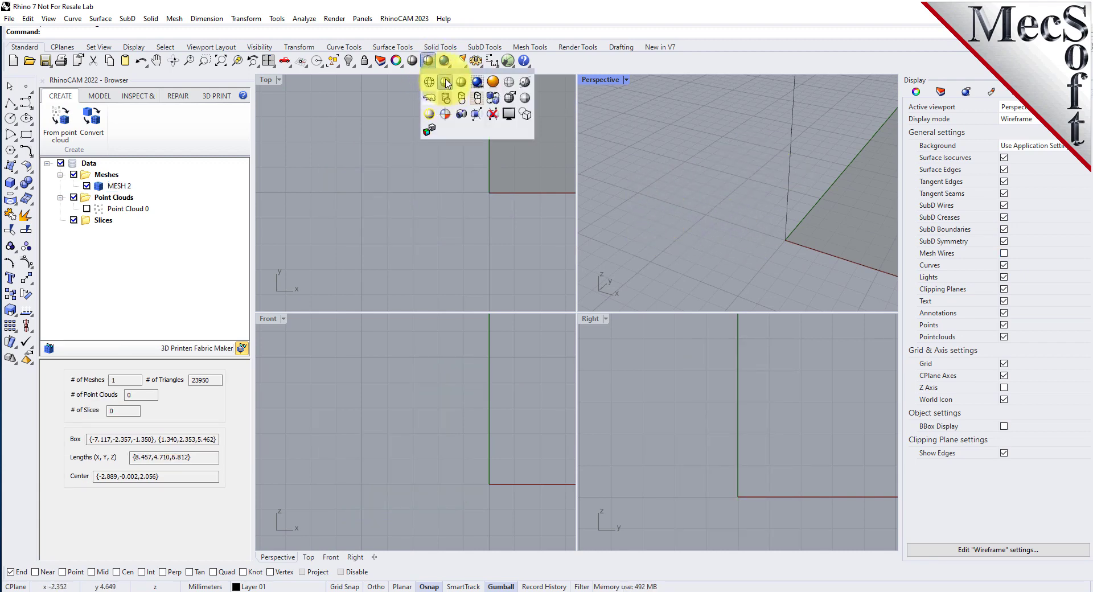
click(429, 61)
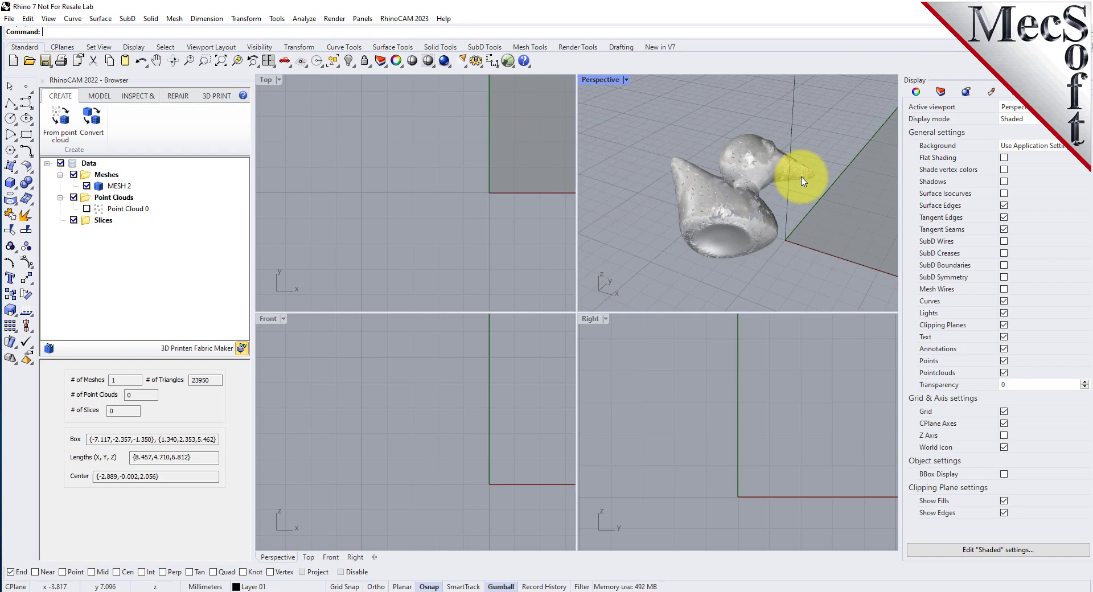
- Maximize Perspective, orbit to inspect the duck's side profile, then restore four views
double_click(605, 84)
mouse_move(622, 361)
right_down()
mouse_move(429, 318)
mouse_move(406, 349)
mouse_move(417, 325)
mouse_move(569, 300)
mouse_move(665, 346)
mouse_move(646, 290)
mouse_move(712, 234)
mouse_move(773, 251)
mouse_move(658, 246)
mouse_move(366, 273)
right_up()
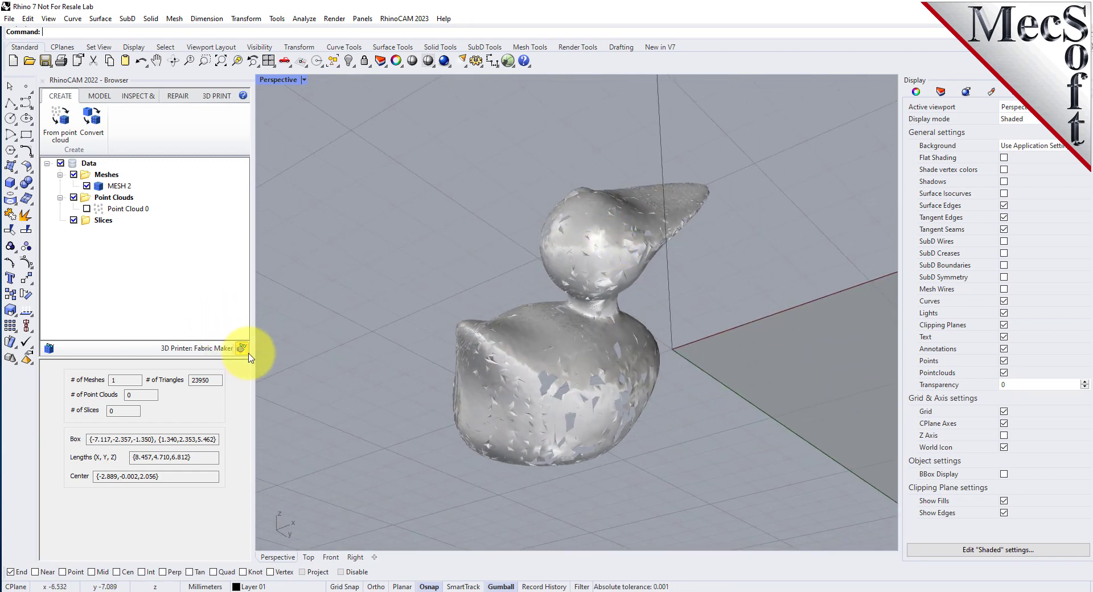
mouse_move(577, 289)
right_down()
mouse_move(520, 195)
mouse_move(525, 342)
mouse_move(580, 385)
mouse_move(597, 354)
mouse_move(586, 340)
mouse_move(586, 293)
mouse_move(590, 346)
right_up()
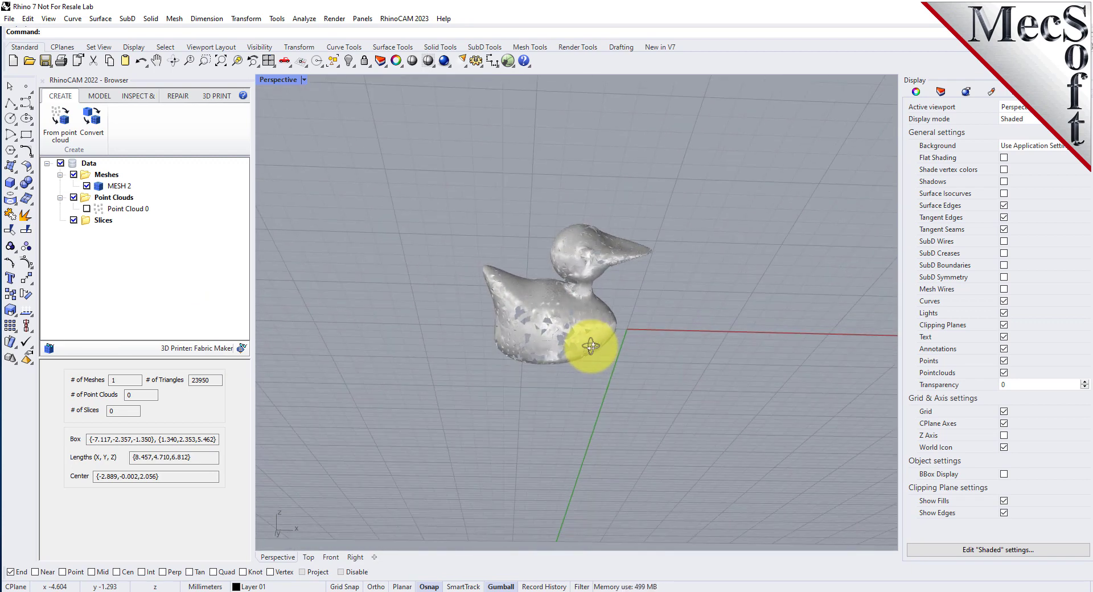
click(269, 61)
- Make the enlarged viewport a shaded perspective fitted to the scene, duck near origin
double_click(276, 83)
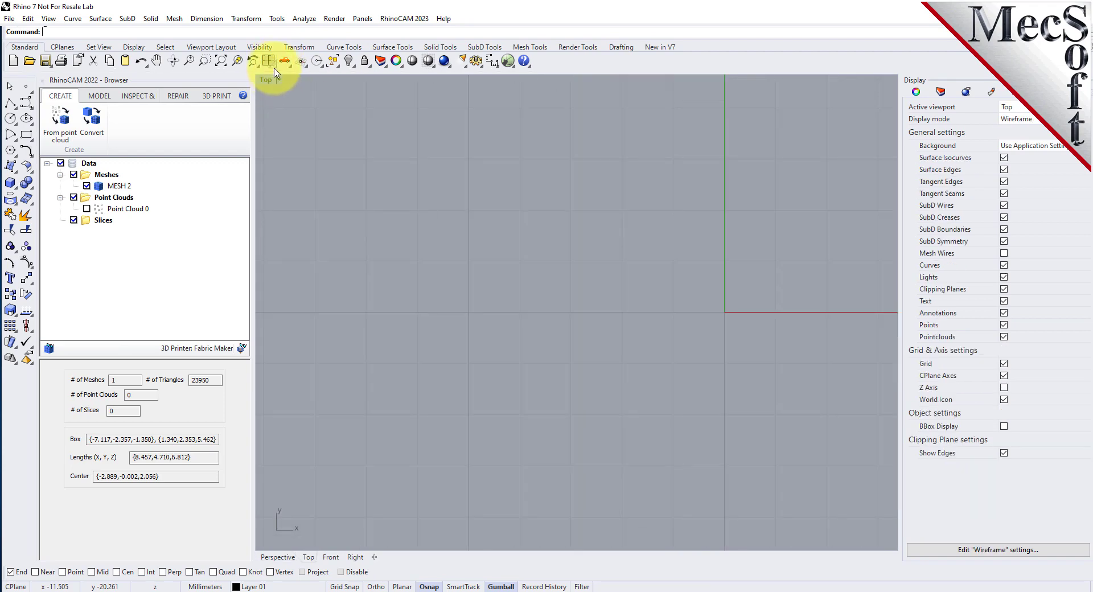
click(288, 66)
click(302, 117)
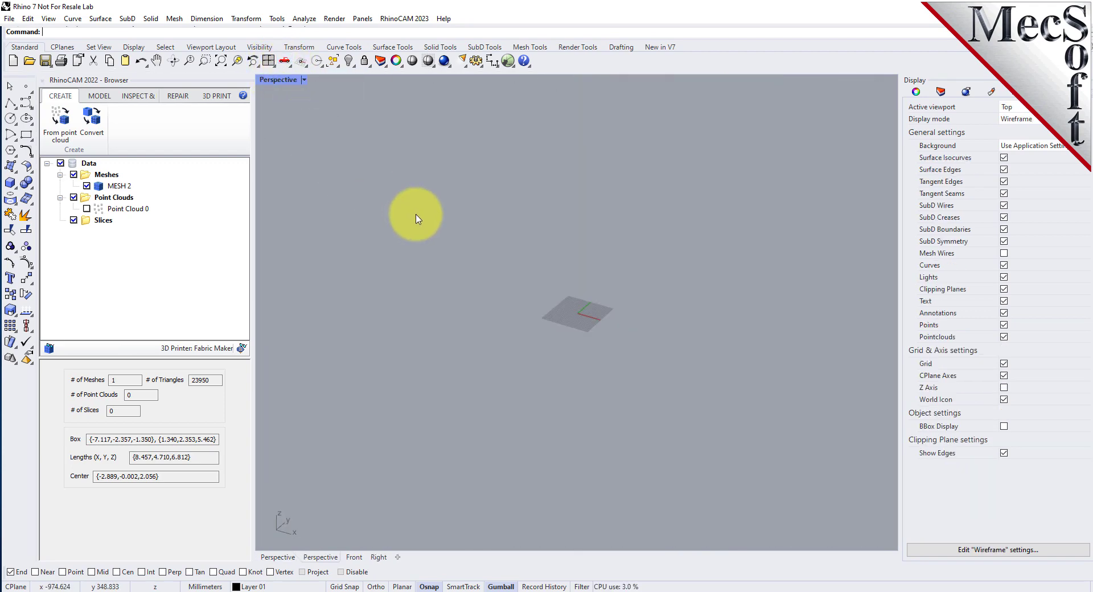
click(220, 61)
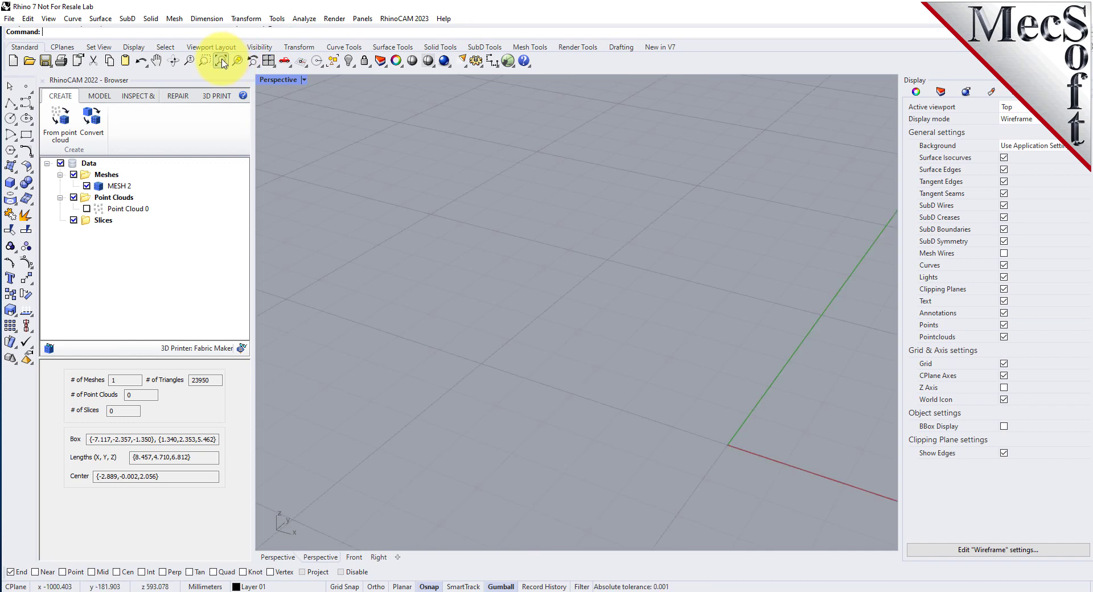
right_drag(552, 227, 500, 280)
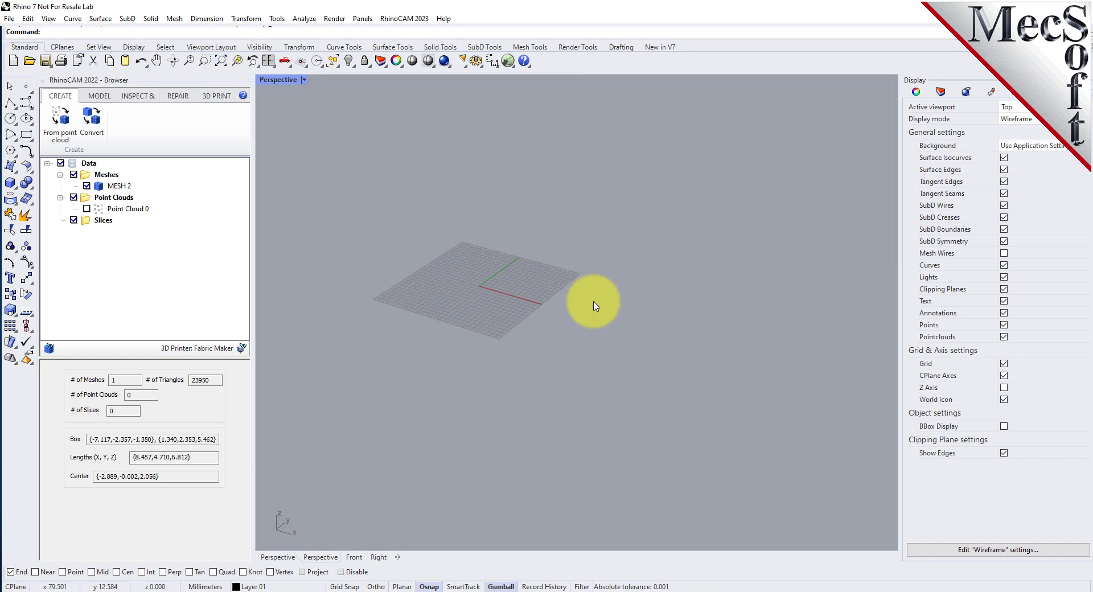
click(436, 66)
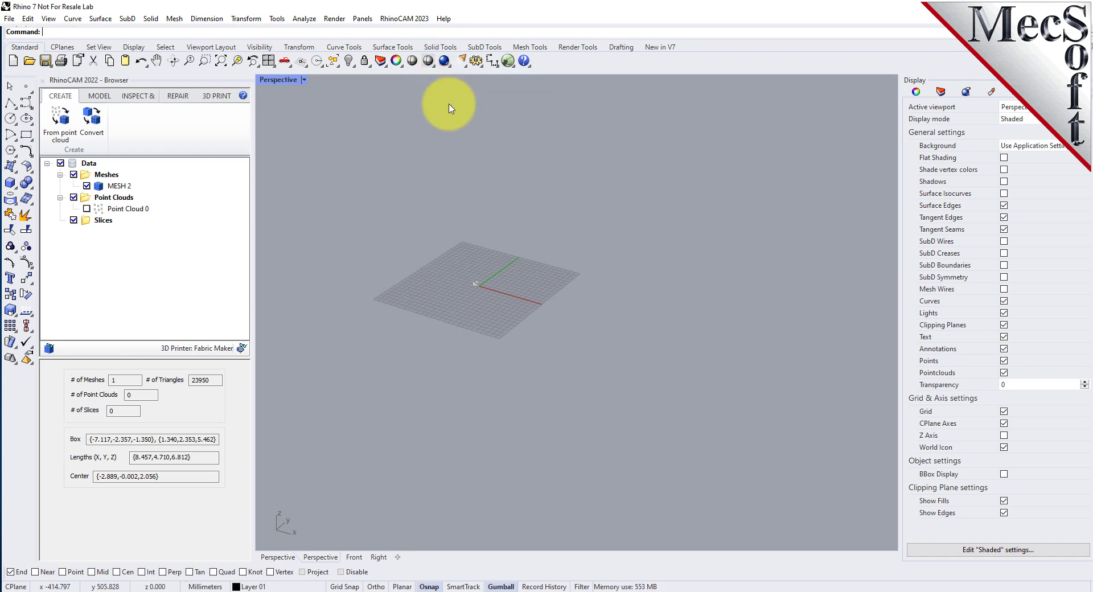
scroll(463, 264, up, 10)
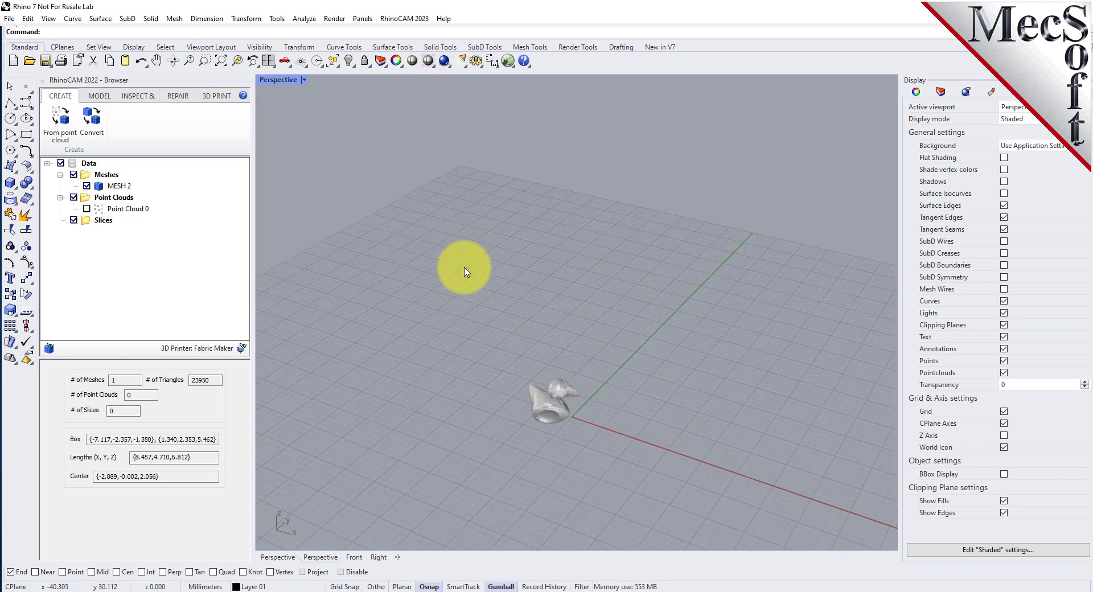
- Diagnose the duck mesh: 1076 open edges, 15651 short edges; then clear the markers
click(178, 95)
click(146, 122)
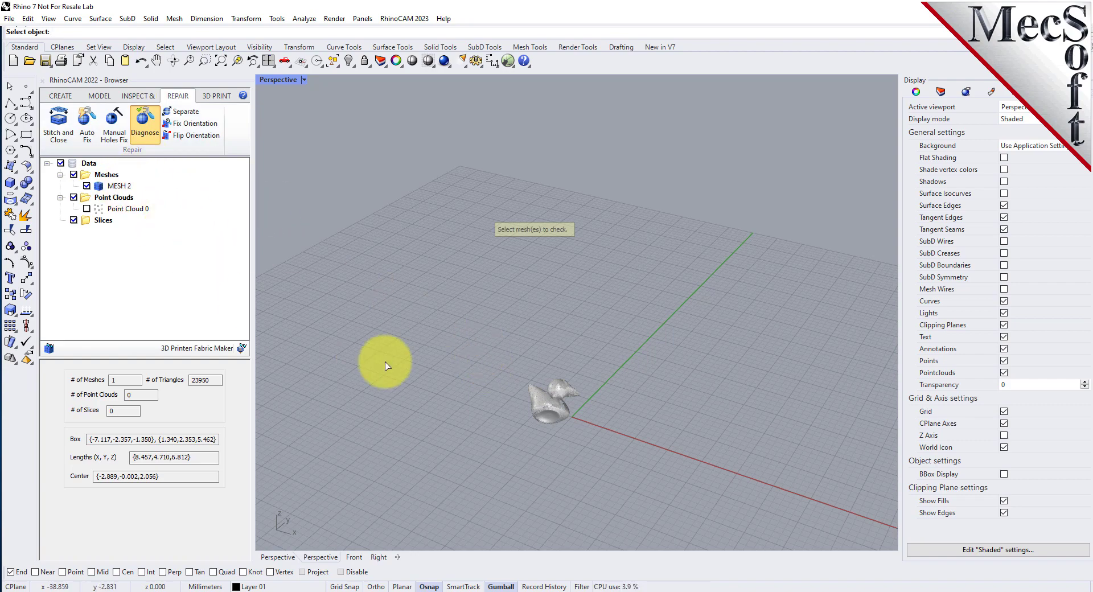
click(554, 394)
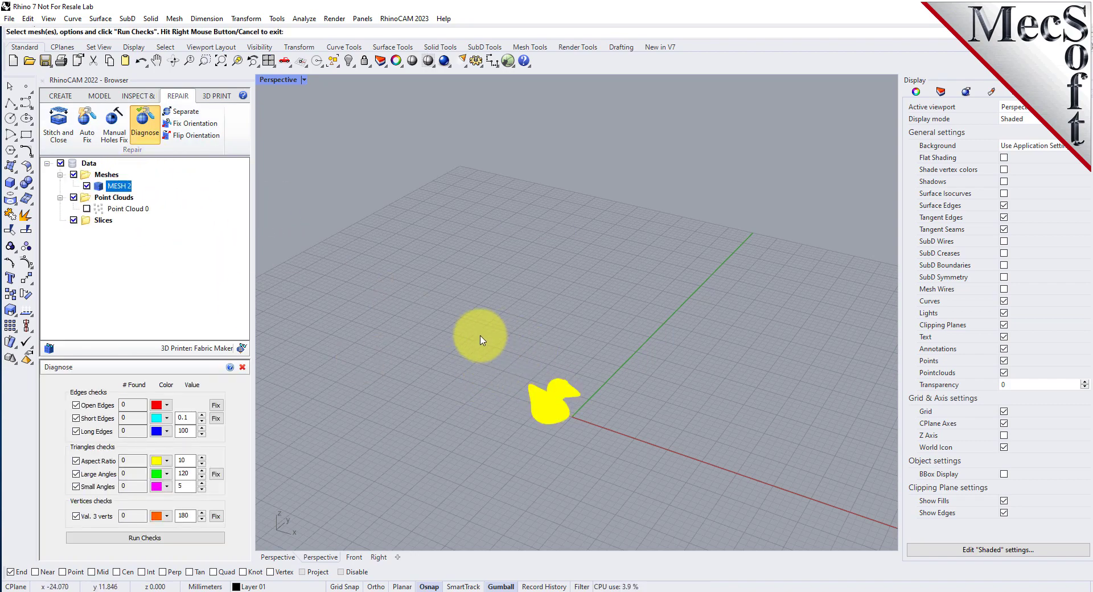
scroll(515, 418, up, 5)
scroll(517, 422, up, 2)
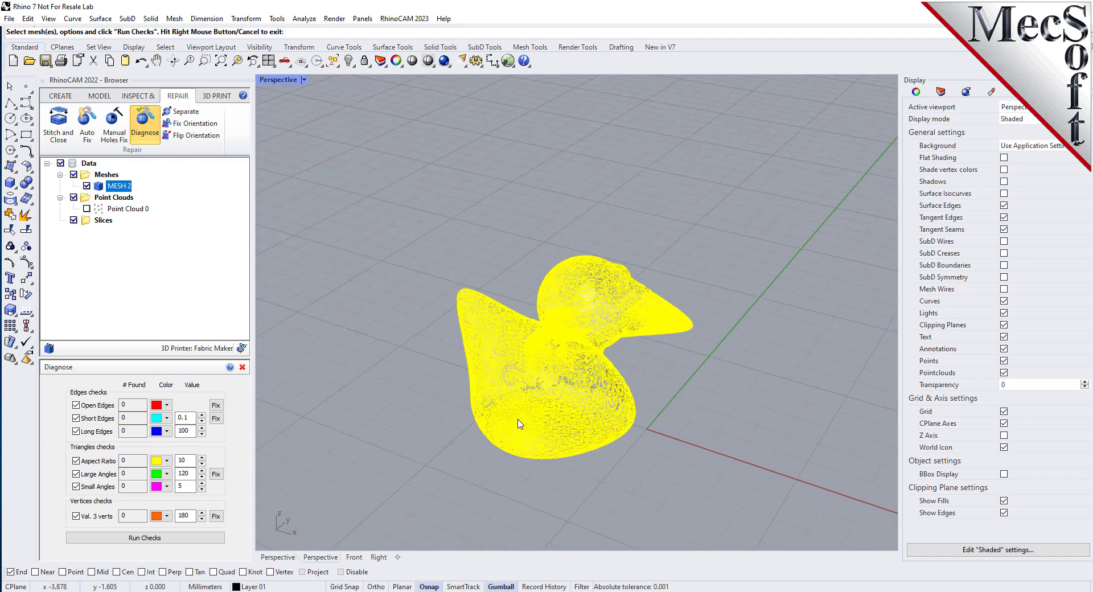
click(162, 541)
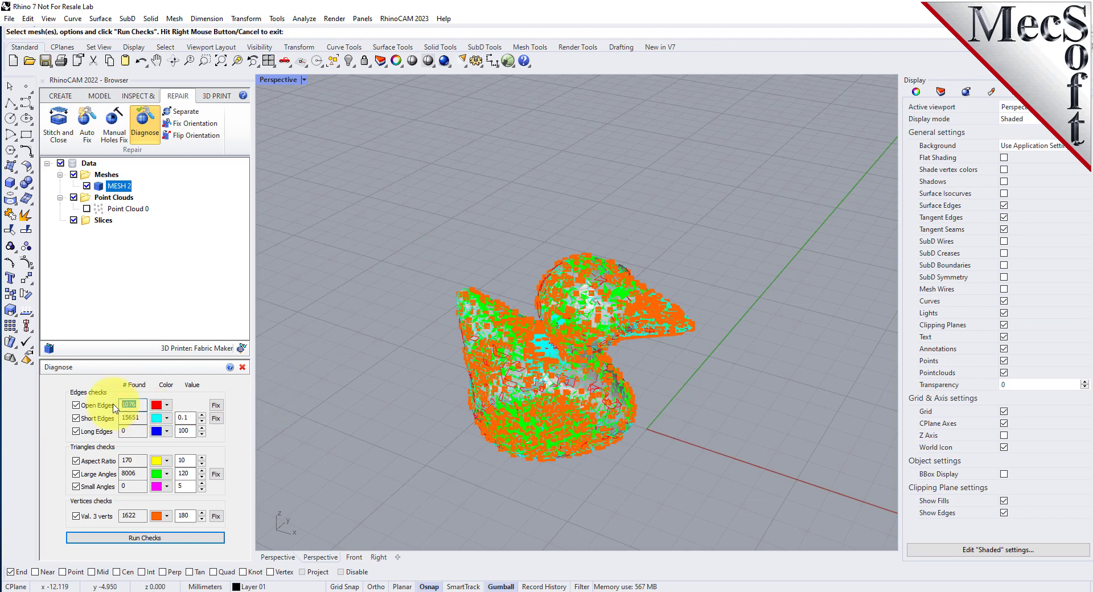
scroll(557, 256, down, 1)
scroll(569, 269, up, 1)
scroll(556, 293, up, 3)
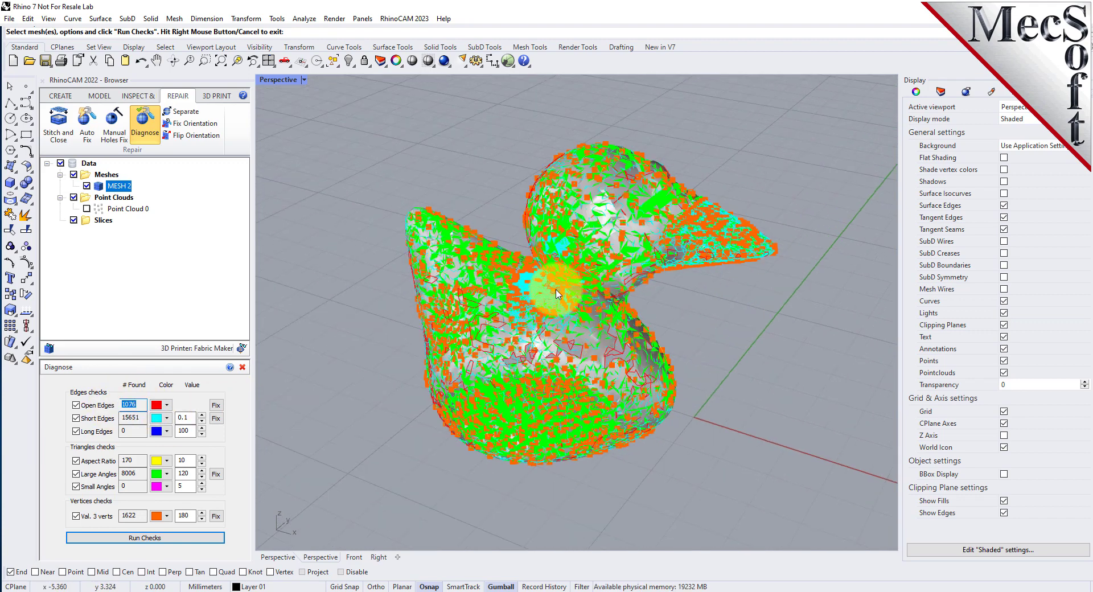
click(243, 367)
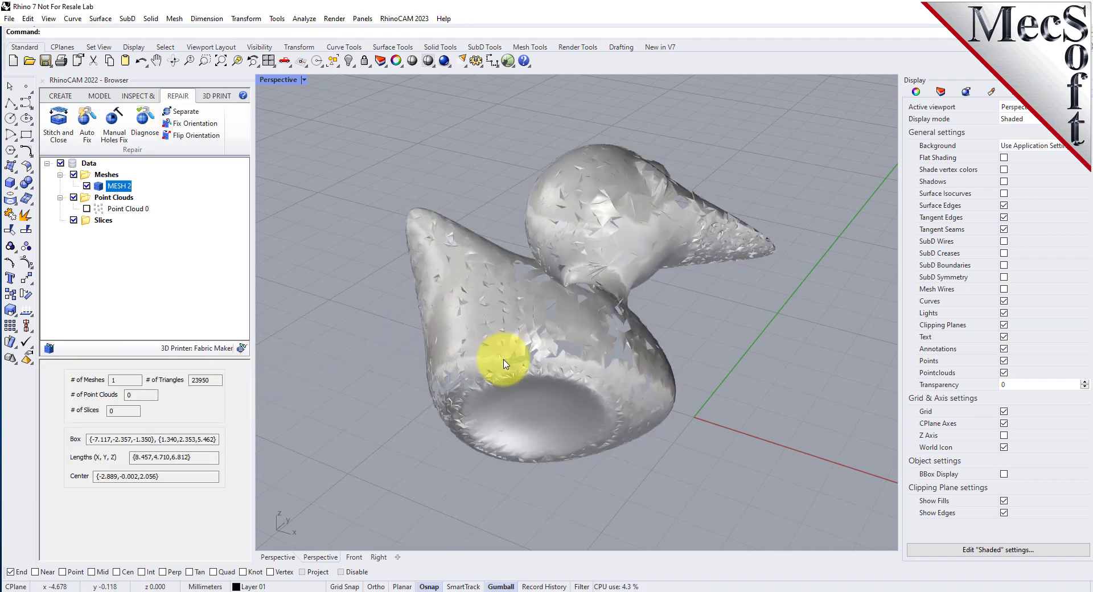
mouse_move(530, 366)
right_down()
mouse_move(617, 404)
mouse_move(463, 446)
mouse_move(298, 346)
mouse_move(325, 288)
mouse_move(324, 333)
mouse_move(327, 324)
right_up()
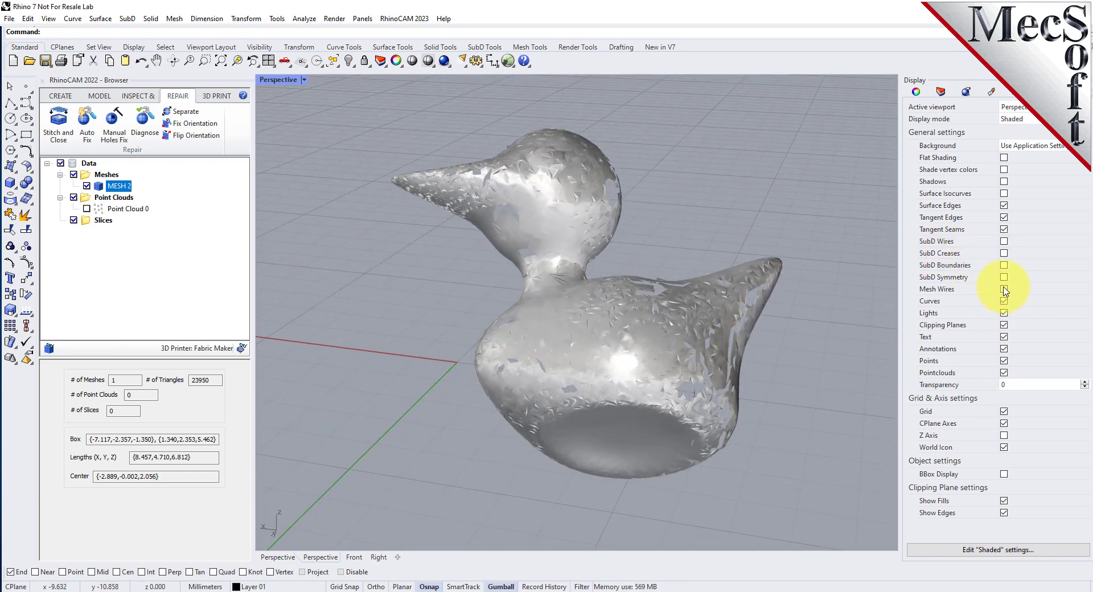
click(1003, 290)
mouse_move(720, 275)
right_down()
mouse_move(579, 390)
mouse_move(415, 295)
mouse_move(415, 268)
mouse_move(438, 256)
mouse_move(655, 279)
mouse_move(664, 264)
mouse_move(668, 275)
right_up()
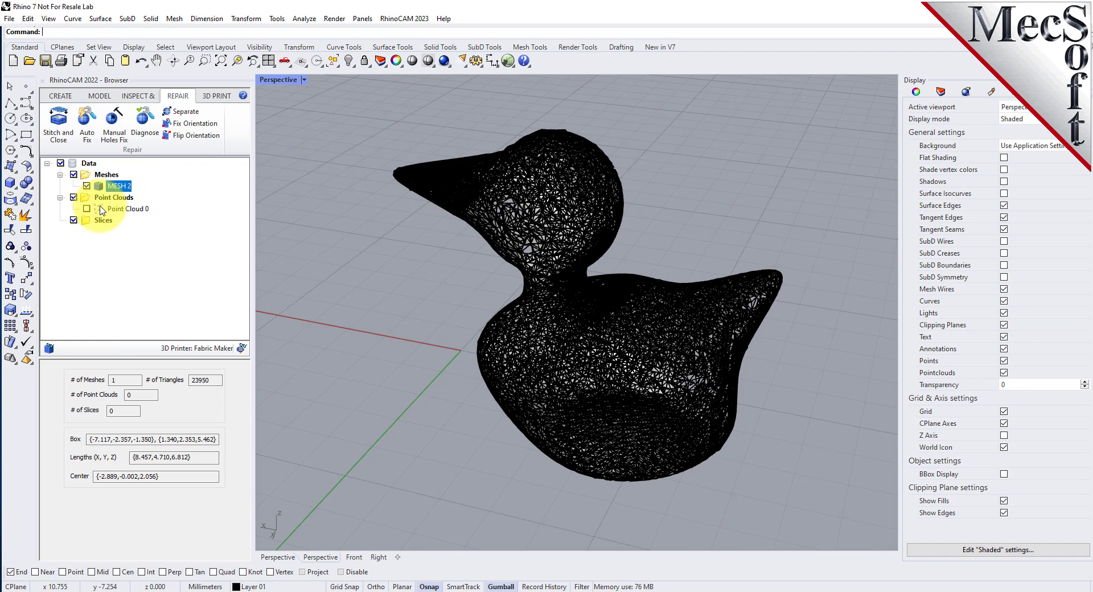
right_drag(643, 275, 691, 266)
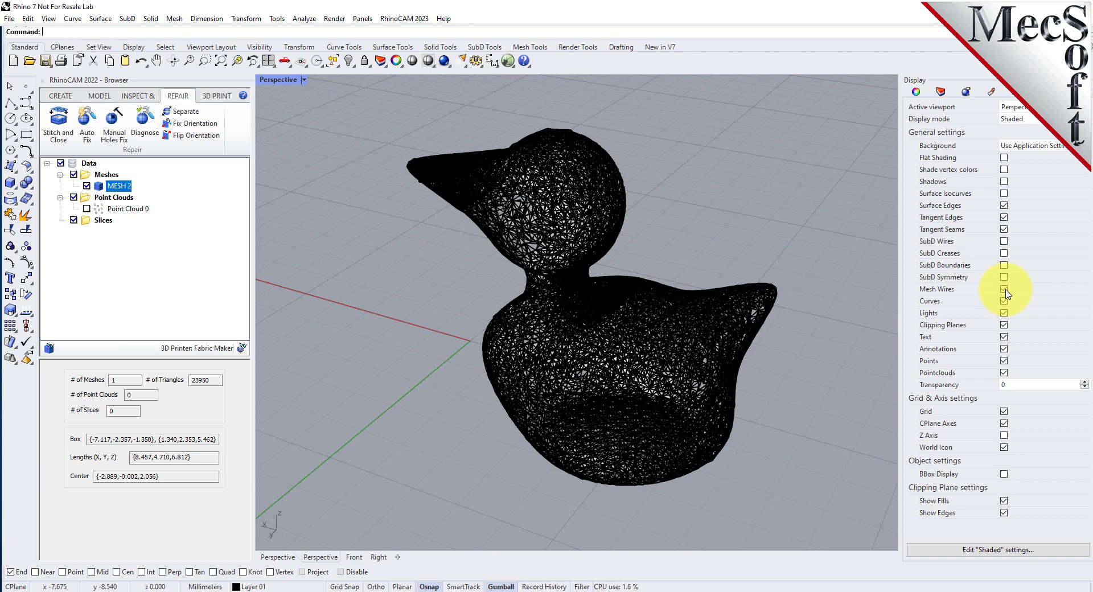
click(1003, 289)
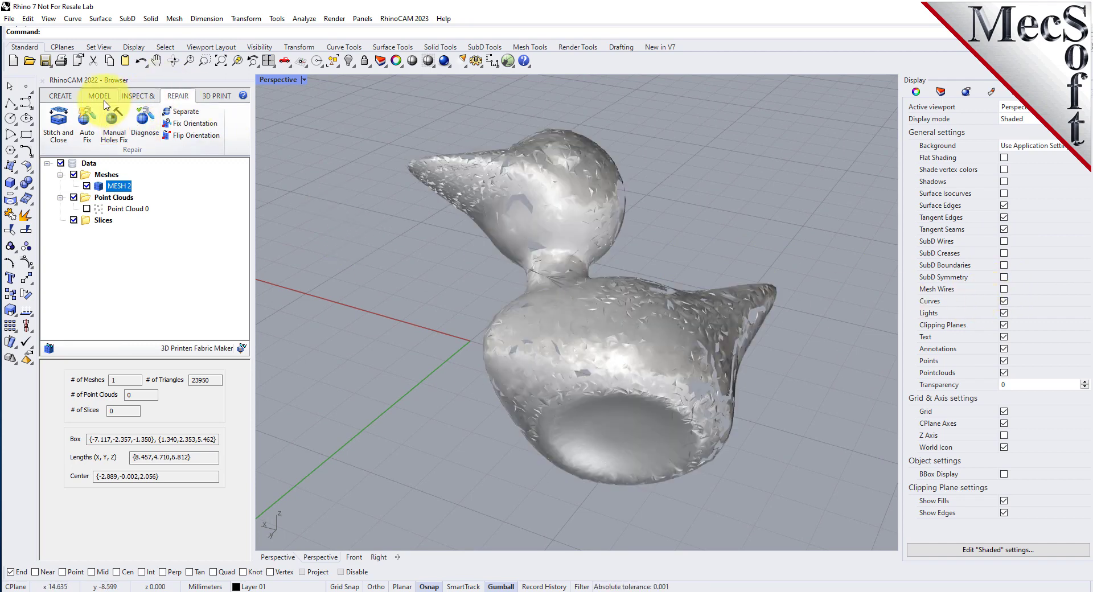
- Auto Fix the duck mesh, creating MESH 3 with 24,880 triangles
click(87, 128)
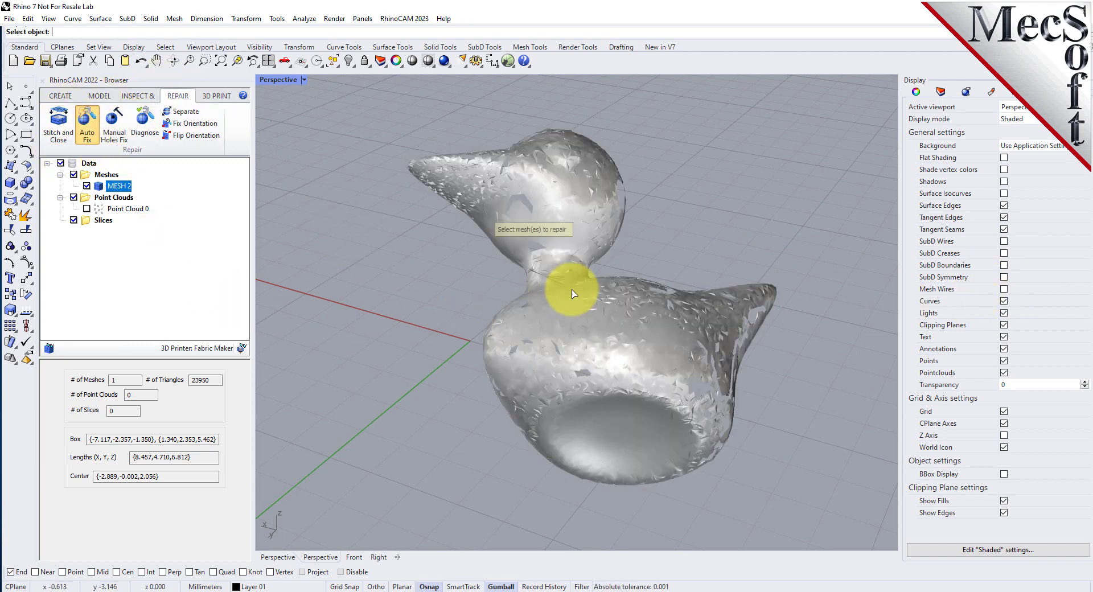
click(586, 289)
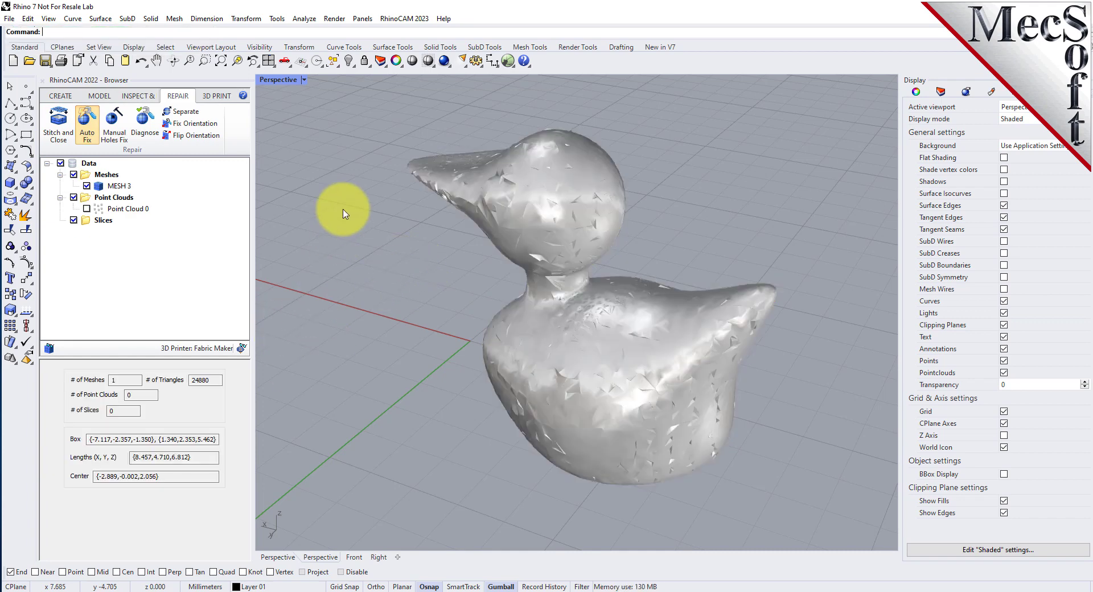
mouse_move(622, 317)
right_down()
mouse_move(289, 320)
mouse_move(297, 188)
mouse_move(295, 332)
mouse_move(293, 283)
mouse_move(629, 295)
mouse_move(633, 339)
mouse_move(630, 329)
mouse_move(767, 281)
mouse_move(578, 305)
mouse_move(325, 302)
mouse_move(609, 341)
right_up()
- Rediagnose the repaired duck, confirming no open edges, and clear the markers
click(144, 122)
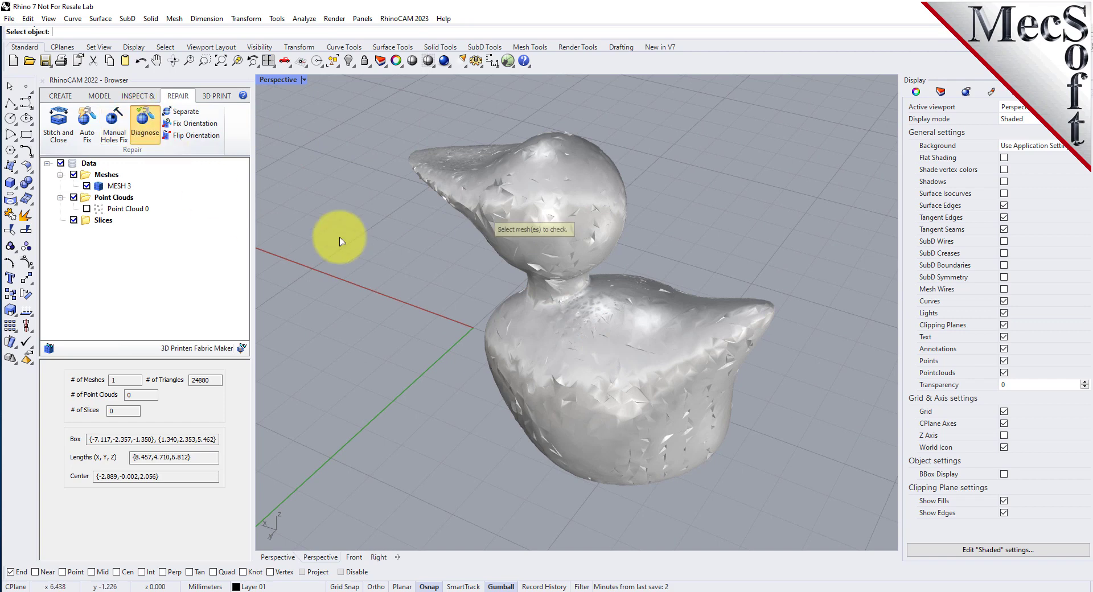
click(511, 214)
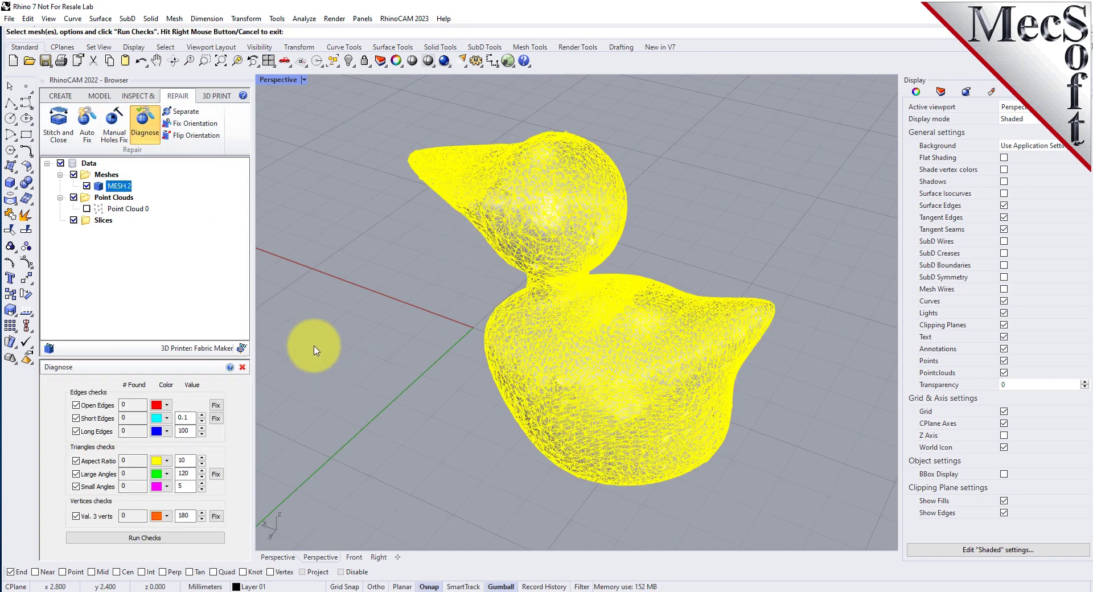
click(145, 537)
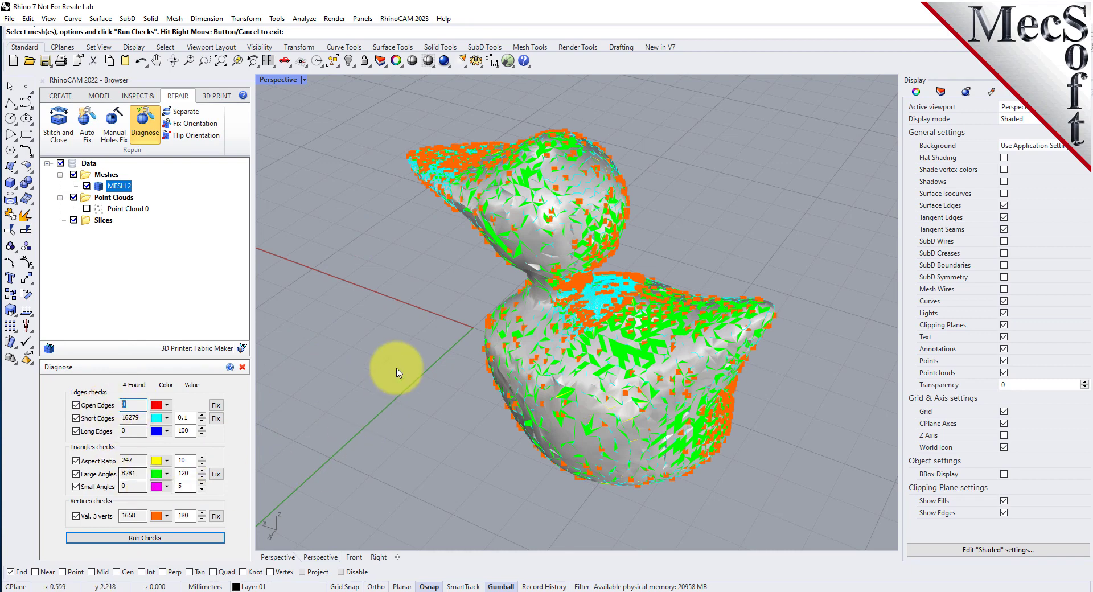
click(242, 367)
mouse_move(648, 344)
shift+right_down()
mouse_move(594, 389)
mouse_move(600, 229)
mouse_move(590, 188)
mouse_move(598, 327)
mouse_move(598, 298)
mouse_move(634, 324)
shift+right_up()
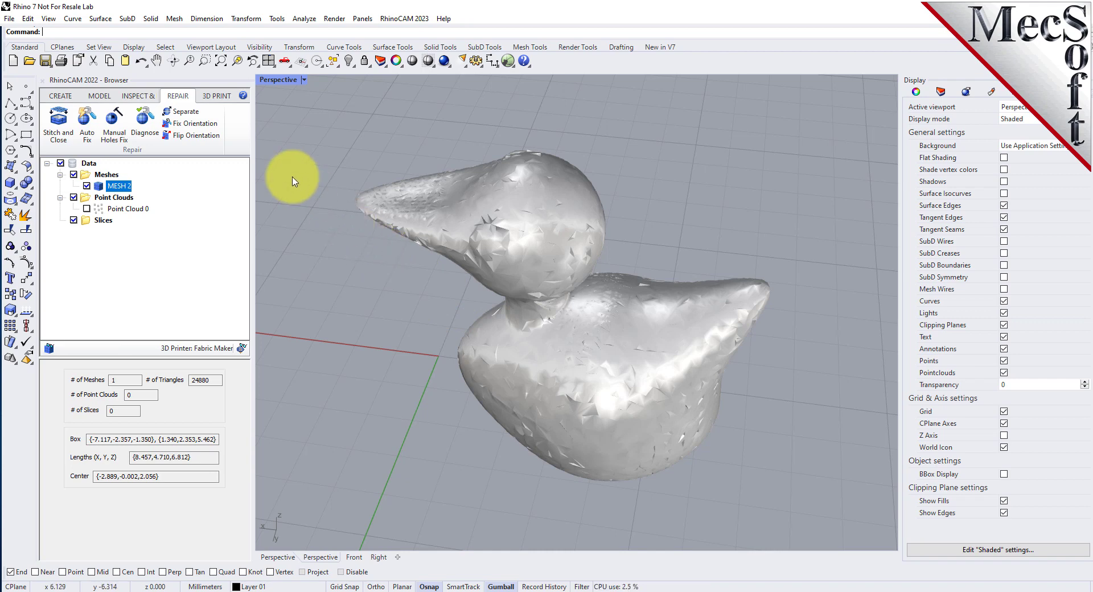
- Uniformly remesh the duck at 0.1 edge length, 5 iterations, keeping sharp edges
click(149, 100)
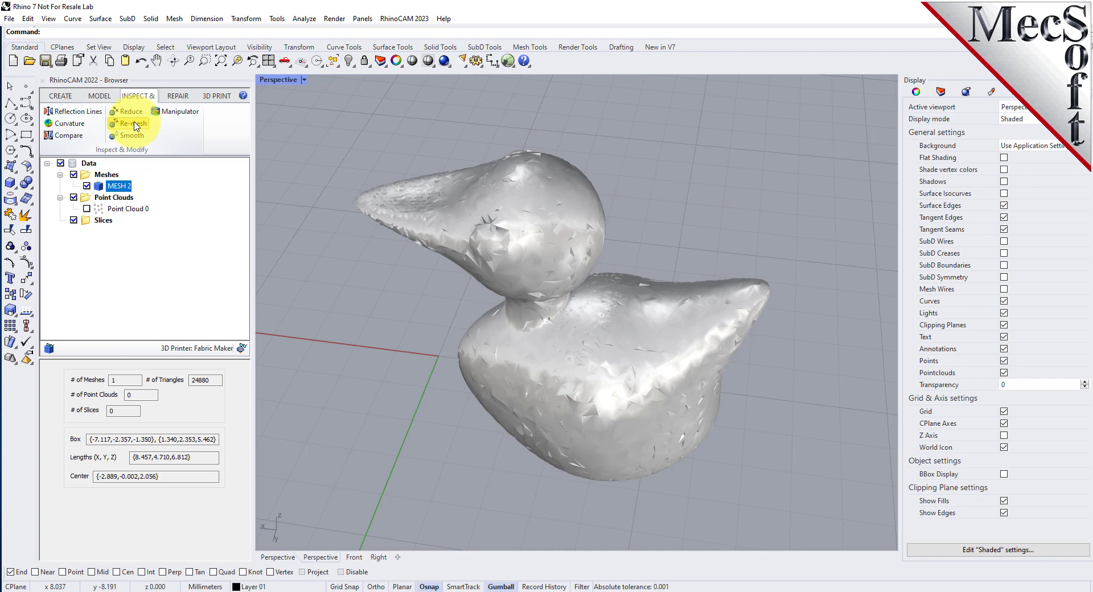
click(135, 124)
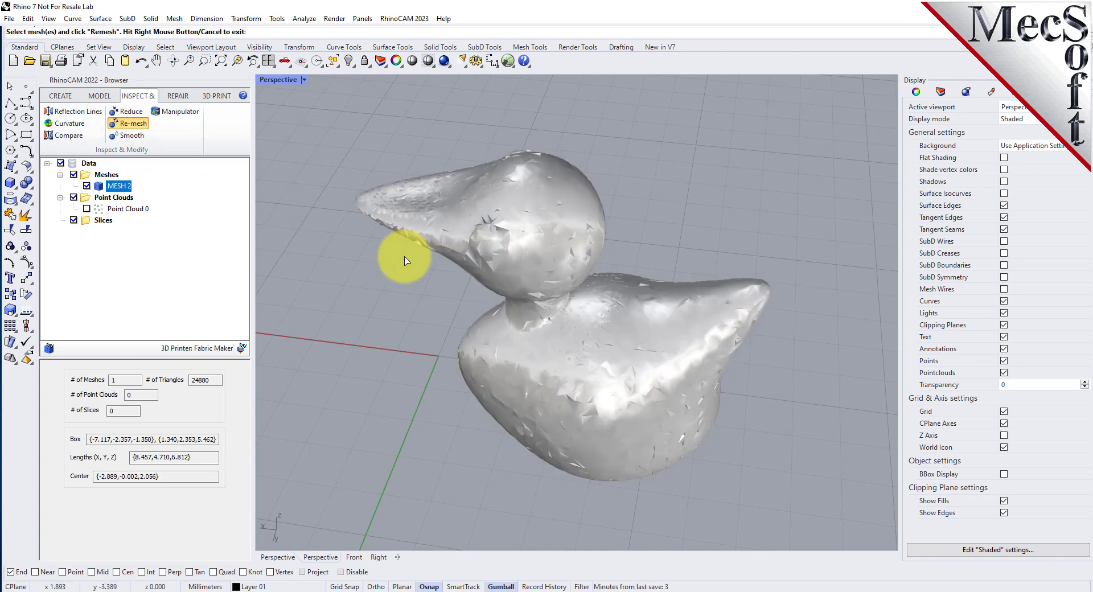
click(406, 259)
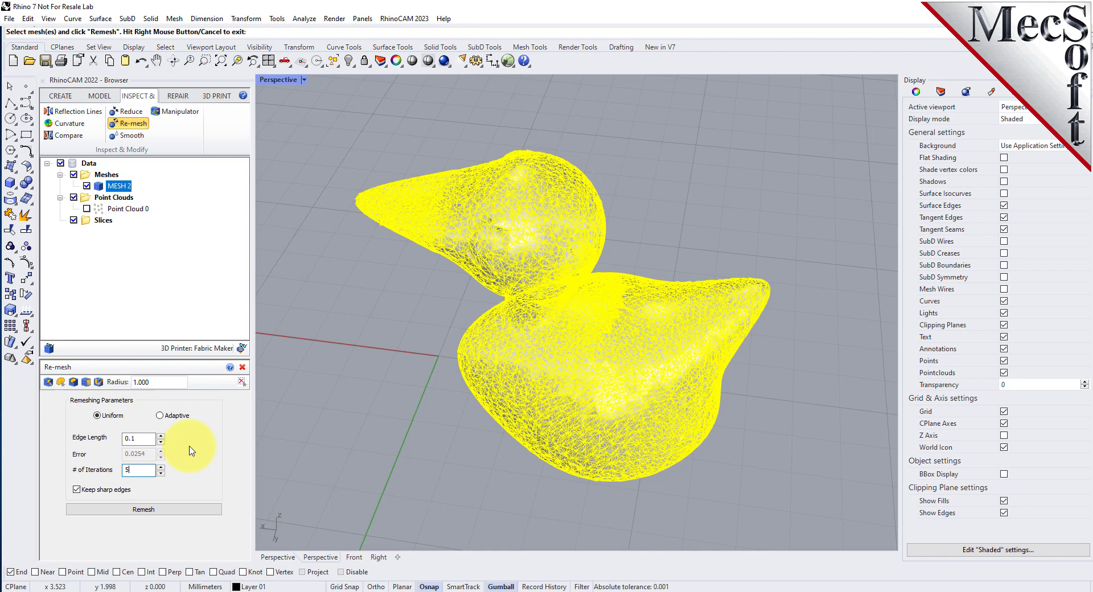
click(148, 510)
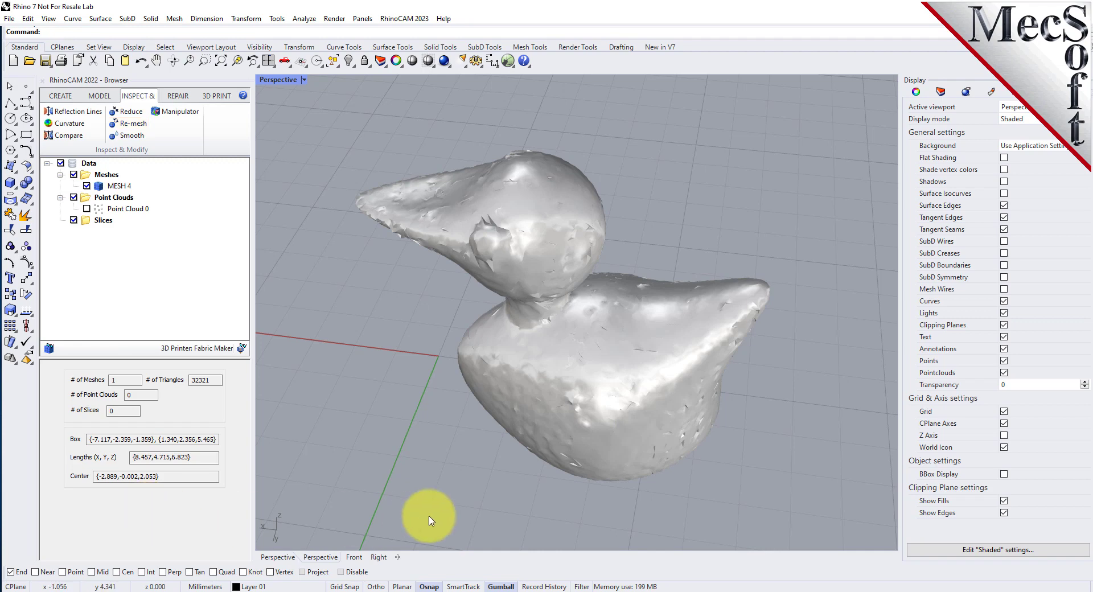
- Turn on Mesh Wires and zoom in to inspect MESH 4's dense, even triangles
mouse_move(716, 350)
right_down()
mouse_move(659, 419)
mouse_move(671, 348)
right_up()
click(1000, 294)
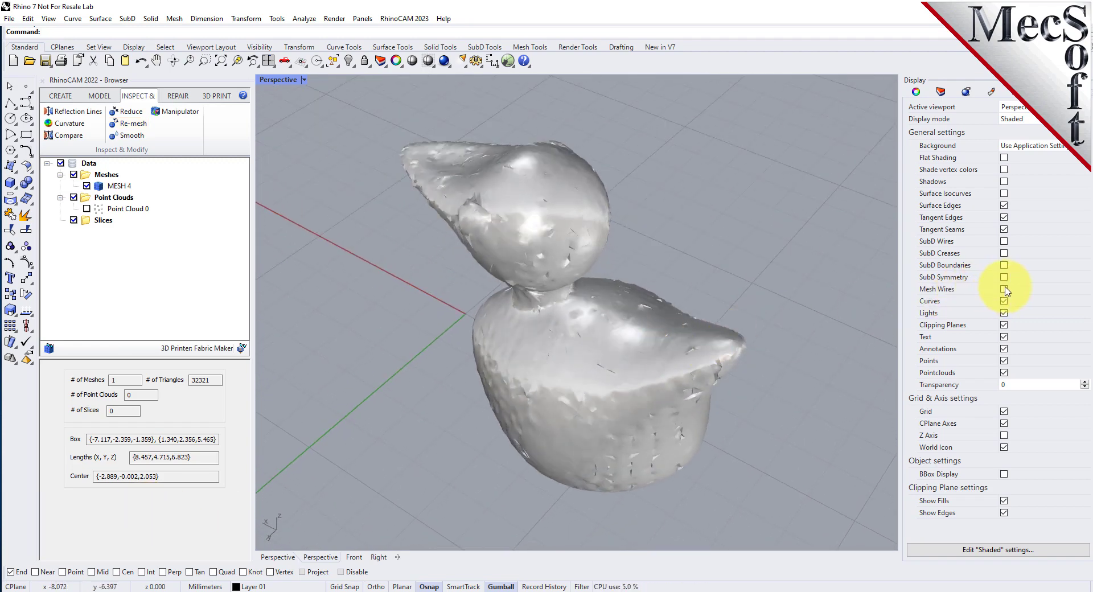
scroll(644, 370, up, 8)
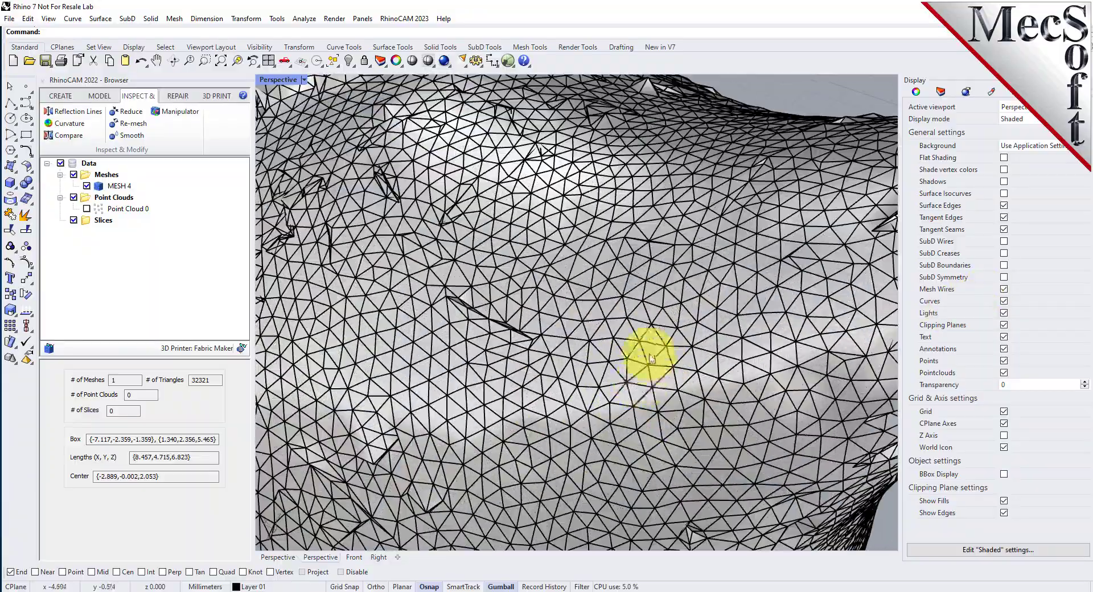
scroll(642, 349, down, 3)
mouse_move(640, 348)
right_down()
mouse_move(663, 353)
mouse_move(548, 280)
mouse_move(537, 232)
mouse_move(546, 279)
mouse_move(541, 122)
mouse_move(592, 307)
mouse_move(708, 341)
mouse_move(734, 370)
right_up()
scroll(740, 262, down, 2)
scroll(742, 333, down, 3)
scroll(507, 337, down, 2)
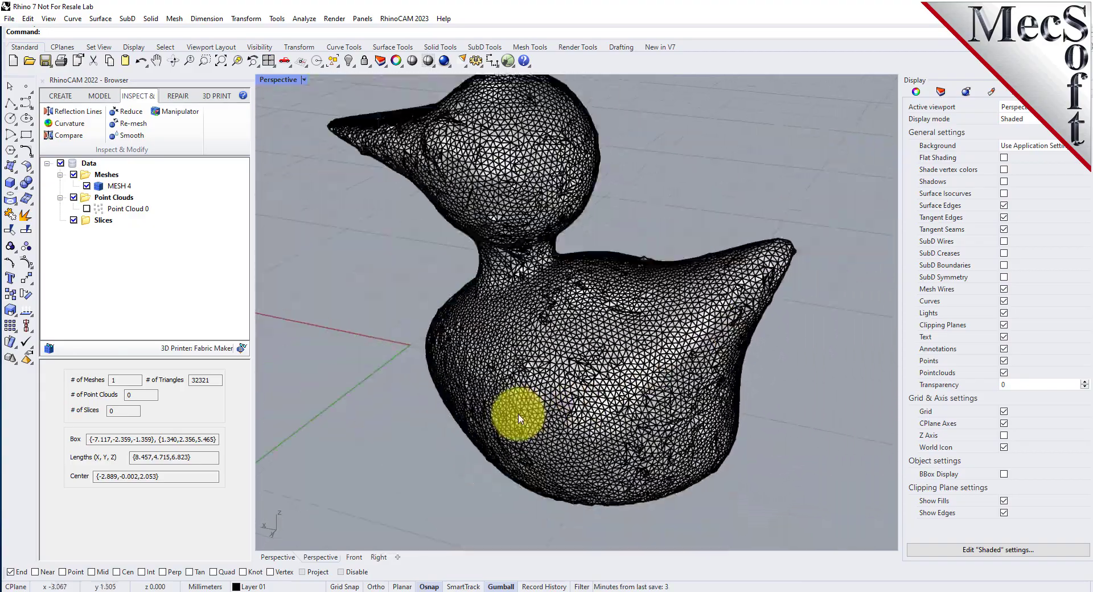
scroll(563, 348, down, 2)
scroll(562, 347, up, 1)
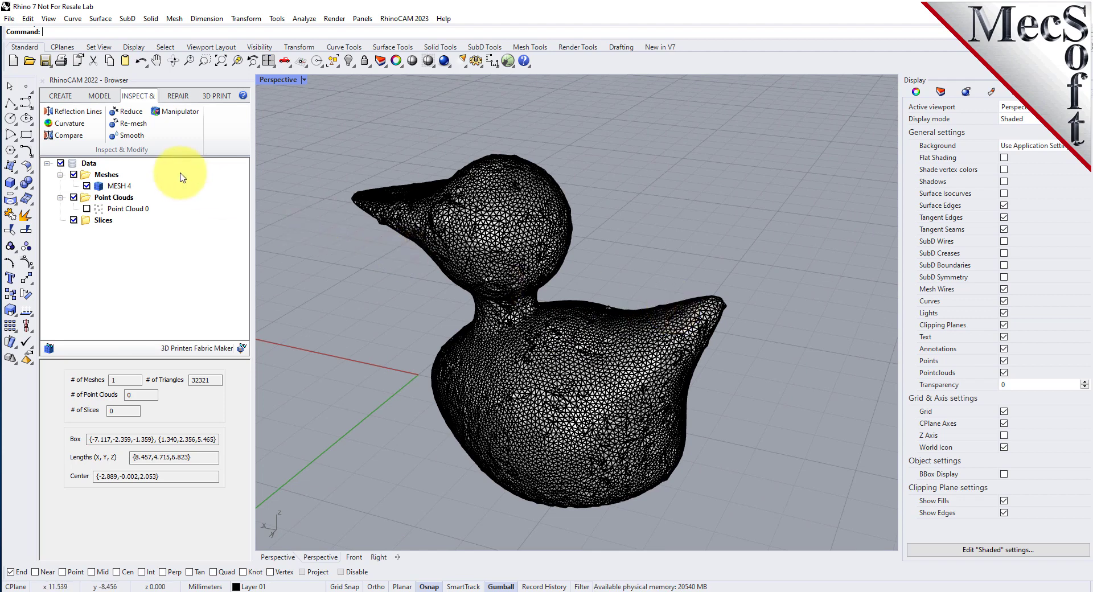
click(505, 256)
right_click(412, 286)
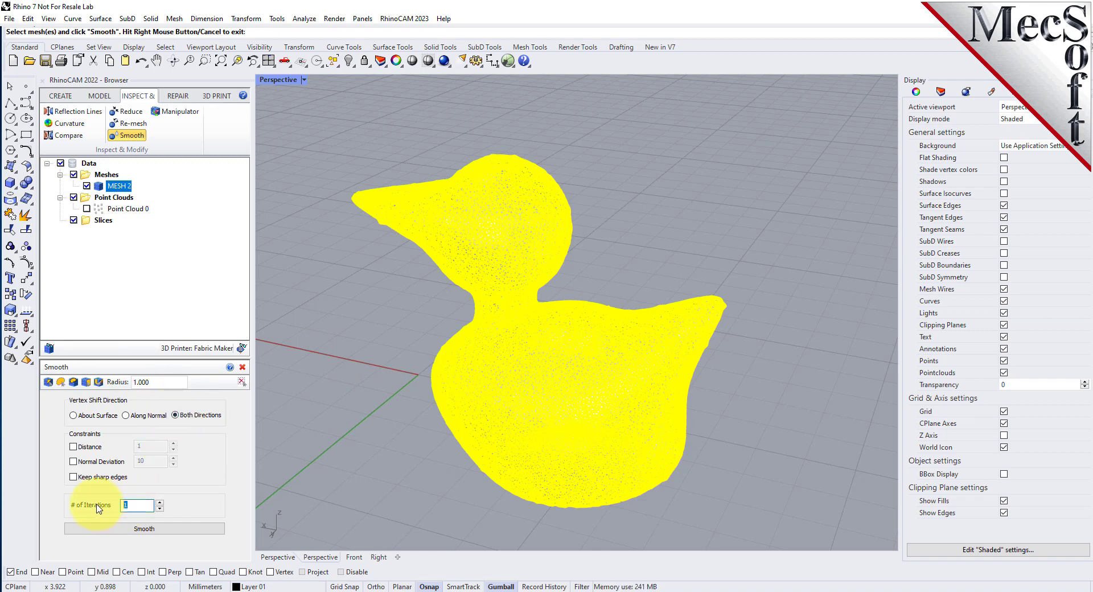
click(143, 532)
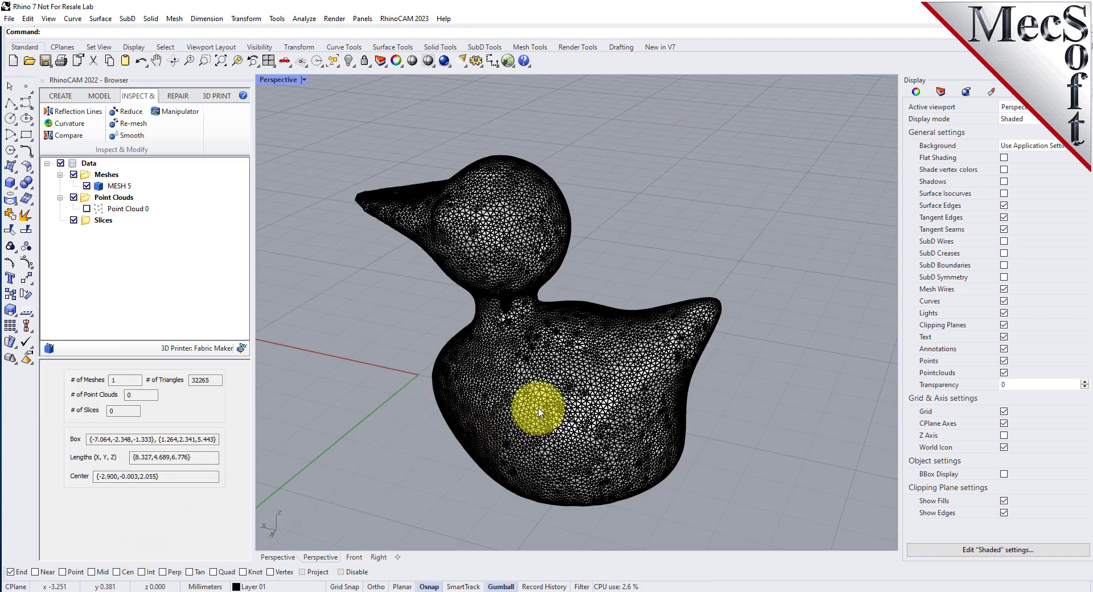
scroll(553, 402, up, 2)
scroll(569, 390, up, 2)
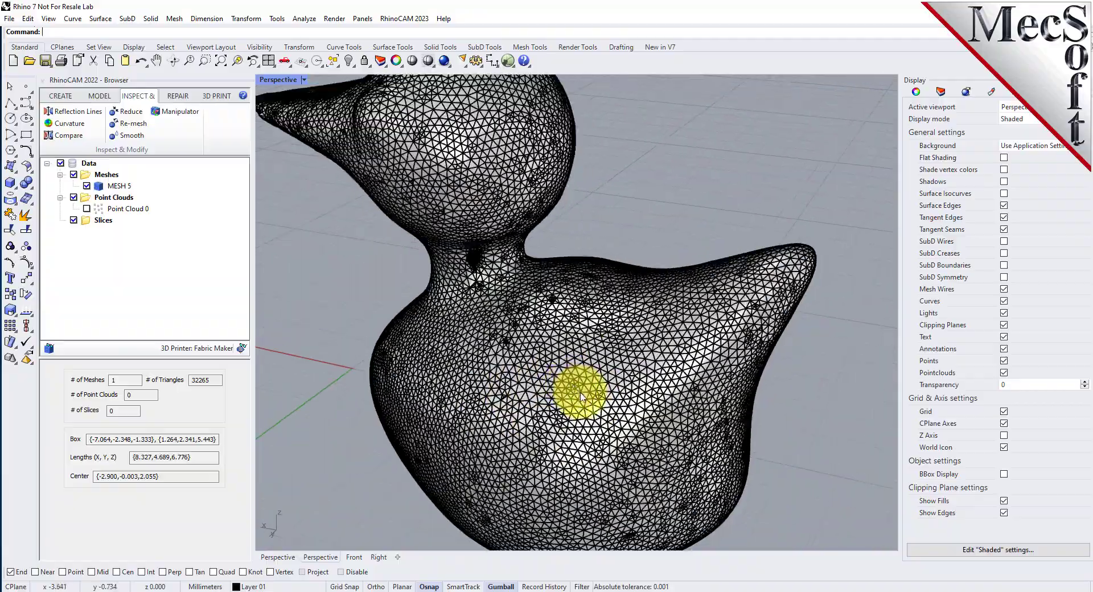
mouse_move(580, 397)
right_down()
mouse_move(673, 383)
mouse_move(478, 405)
mouse_move(400, 390)
mouse_move(383, 344)
right_up()
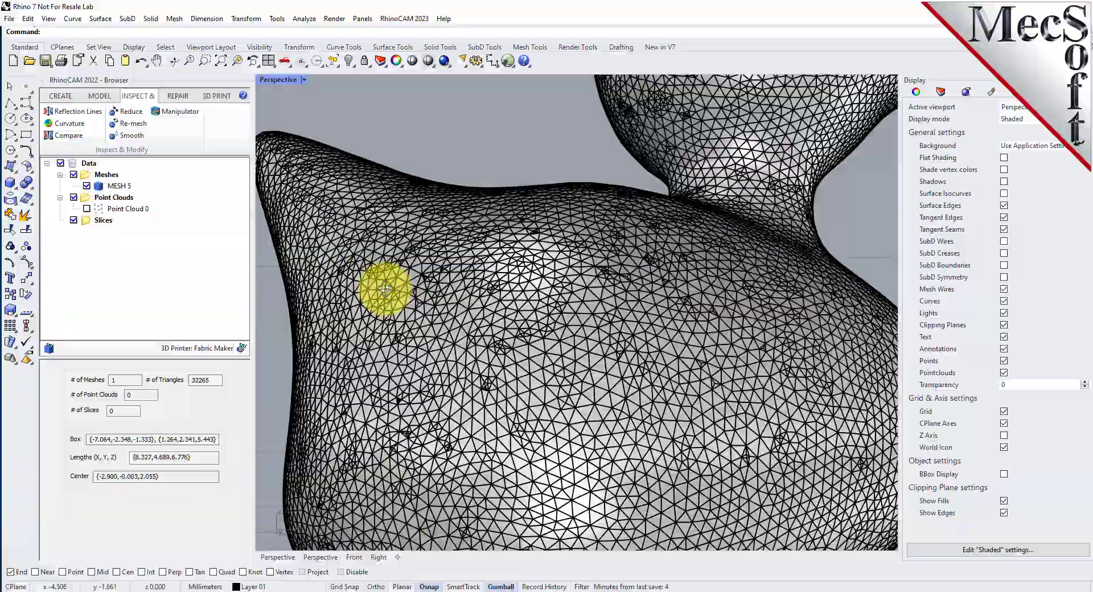
mouse_move(385, 289)
right_down()
mouse_move(403, 178)
mouse_move(407, 222)
mouse_move(478, 281)
mouse_move(693, 303)
mouse_move(694, 352)
right_up()
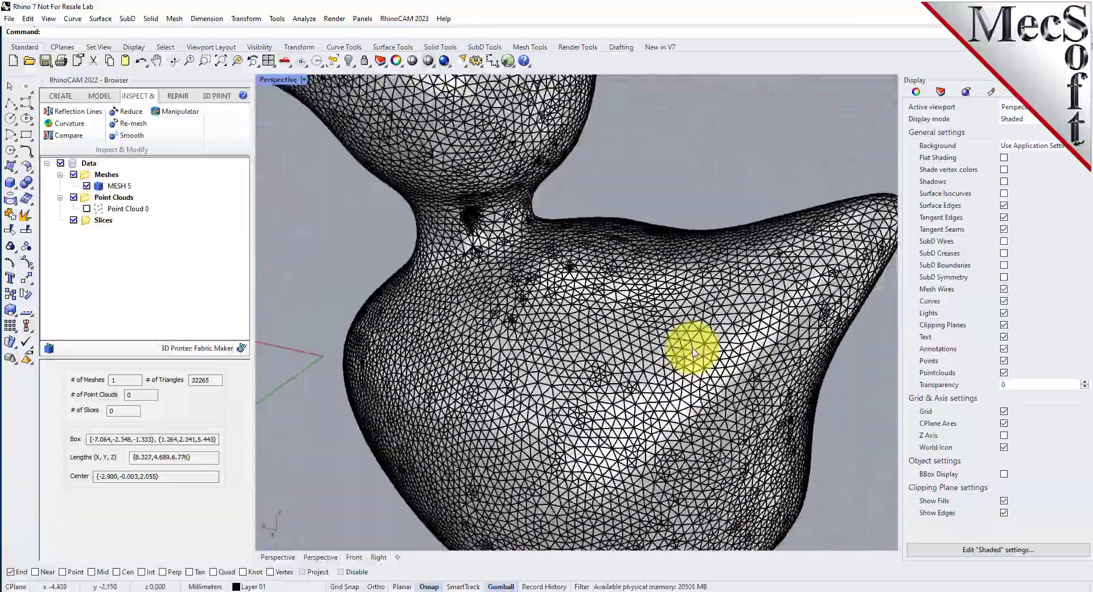
scroll(693, 352, down, 5)
mouse_move(678, 263)
right_down()
mouse_move(464, 280)
mouse_move(568, 454)
mouse_move(536, 337)
mouse_move(535, 351)
right_up()
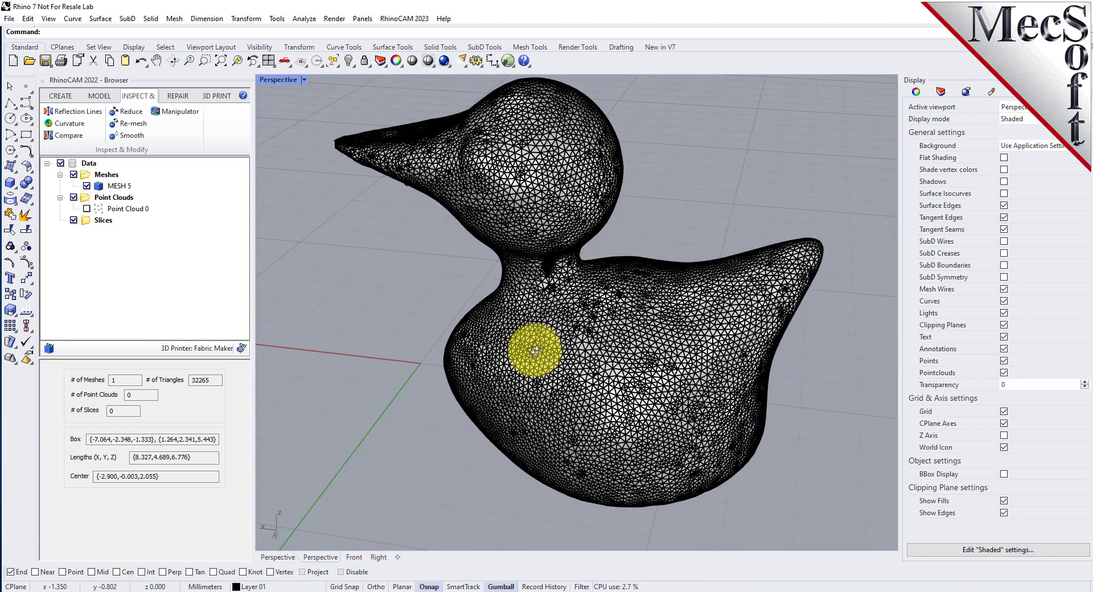
mouse_move(456, 470)
right_down()
mouse_move(541, 397)
mouse_move(533, 408)
right_up()
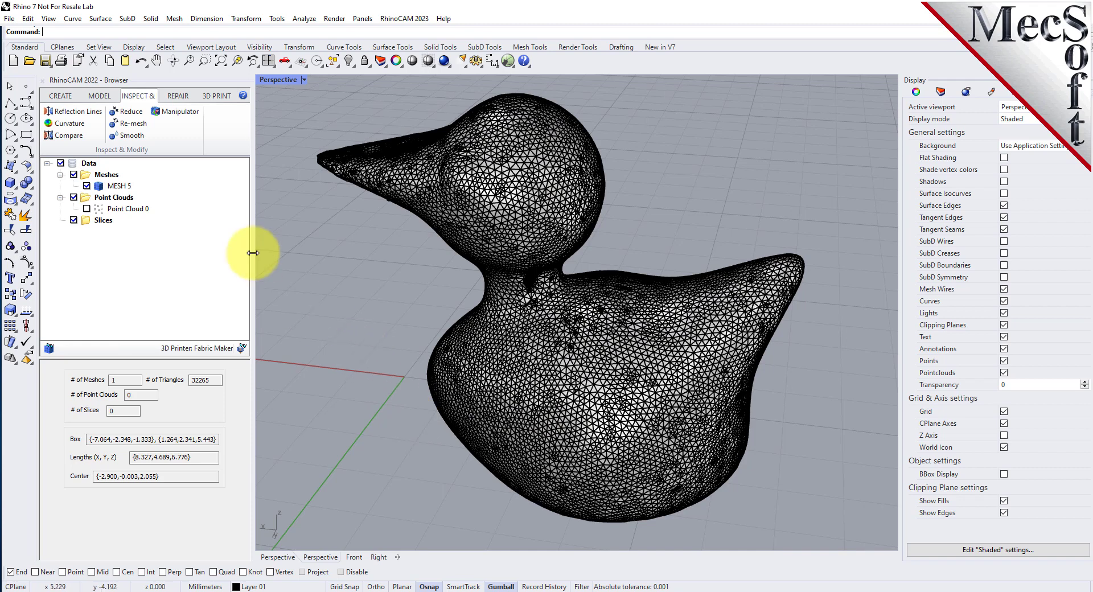
- Render ten vertical reflection lines at thickness 10 on the duck mesh, then orbit to inspect
click(78, 111)
click(464, 207)
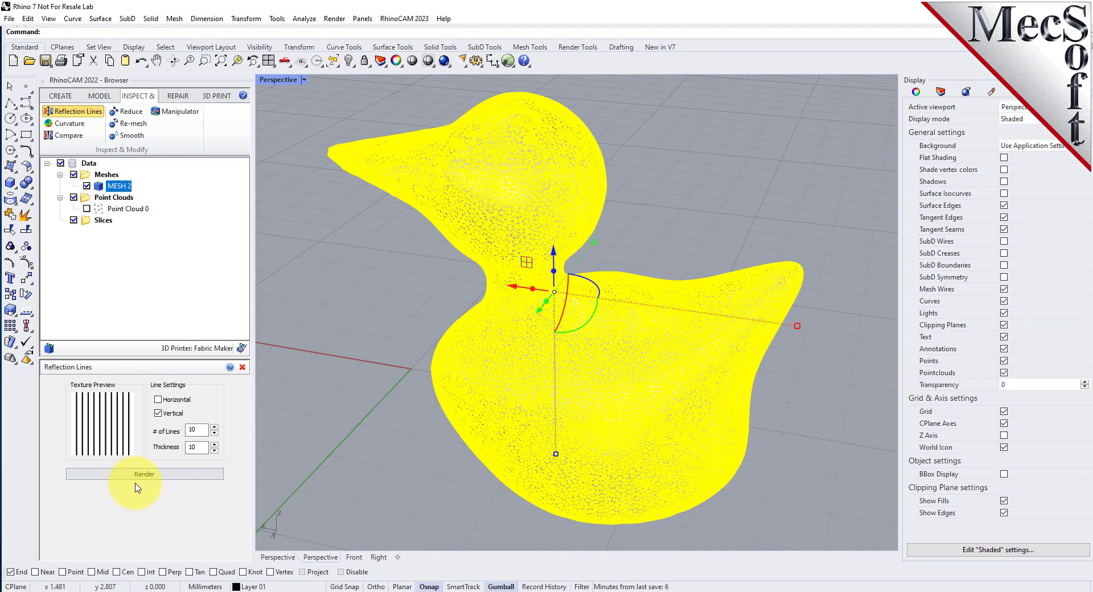
click(145, 475)
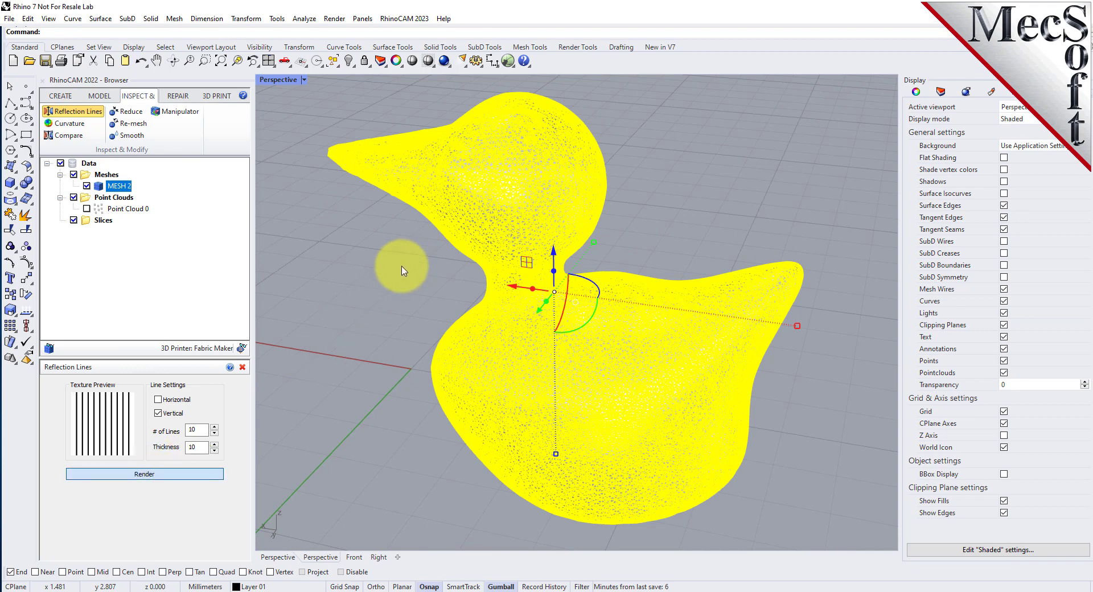
mouse_move(487, 257)
right_down()
mouse_move(518, 276)
mouse_move(490, 407)
mouse_move(300, 302)
mouse_move(303, 283)
mouse_move(349, 317)
mouse_move(550, 340)
mouse_move(578, 286)
mouse_move(586, 200)
mouse_move(571, 295)
mouse_move(544, 319)
right_up()
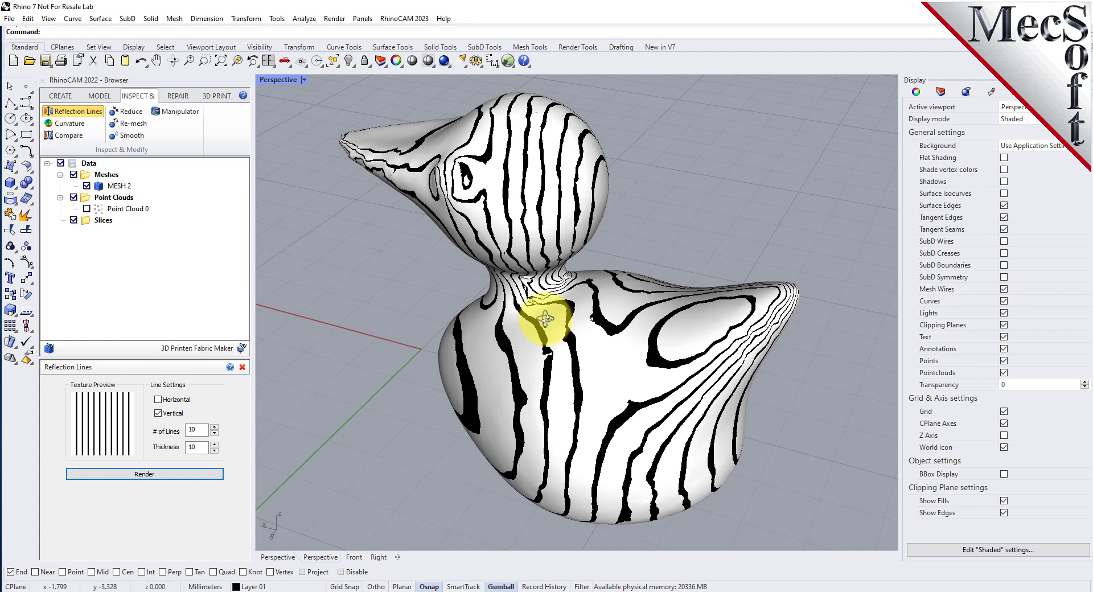
- Compute and review the duck's Mean curvature map, then close the analysis and deselect
click(72, 124)
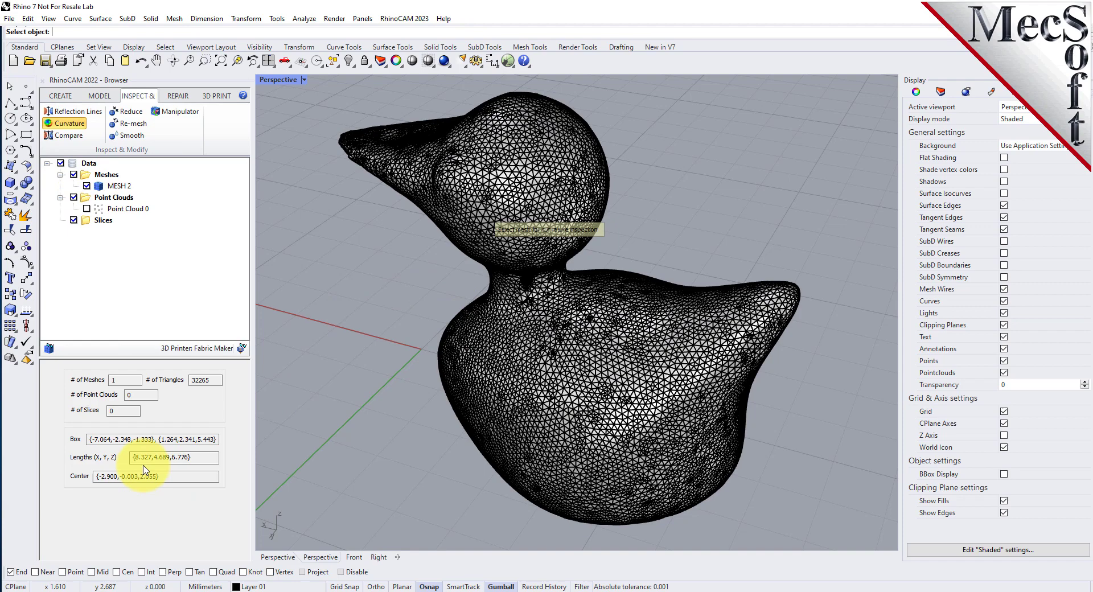
click(444, 365)
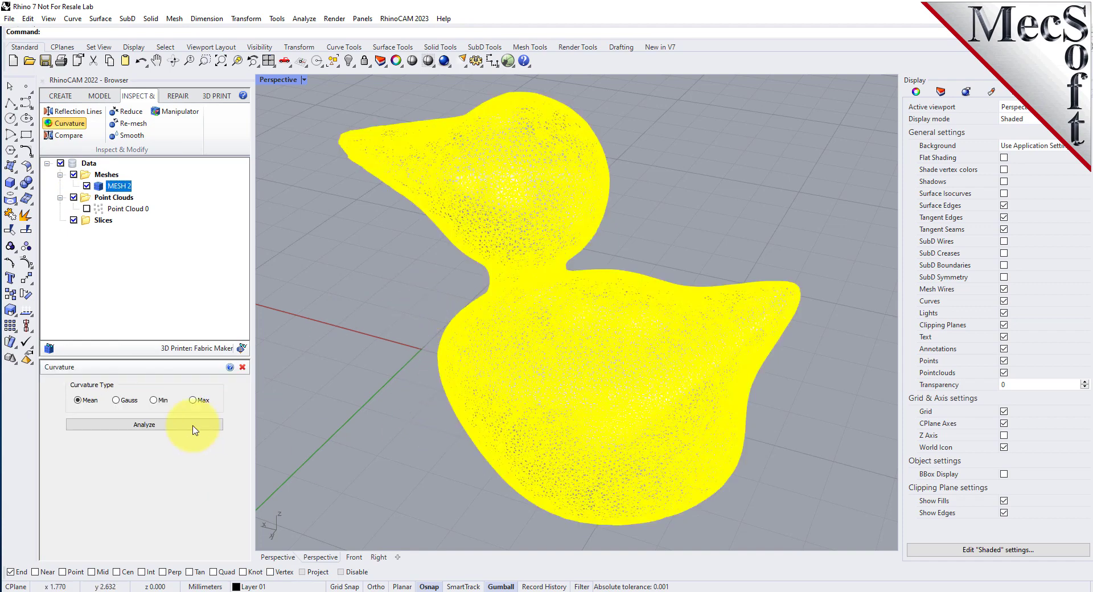
click(138, 429)
mouse_move(606, 373)
right_down()
mouse_move(519, 370)
mouse_move(517, 280)
mouse_move(449, 122)
mouse_move(532, 286)
mouse_move(630, 234)
mouse_move(703, 302)
mouse_move(724, 361)
mouse_move(677, 349)
right_up()
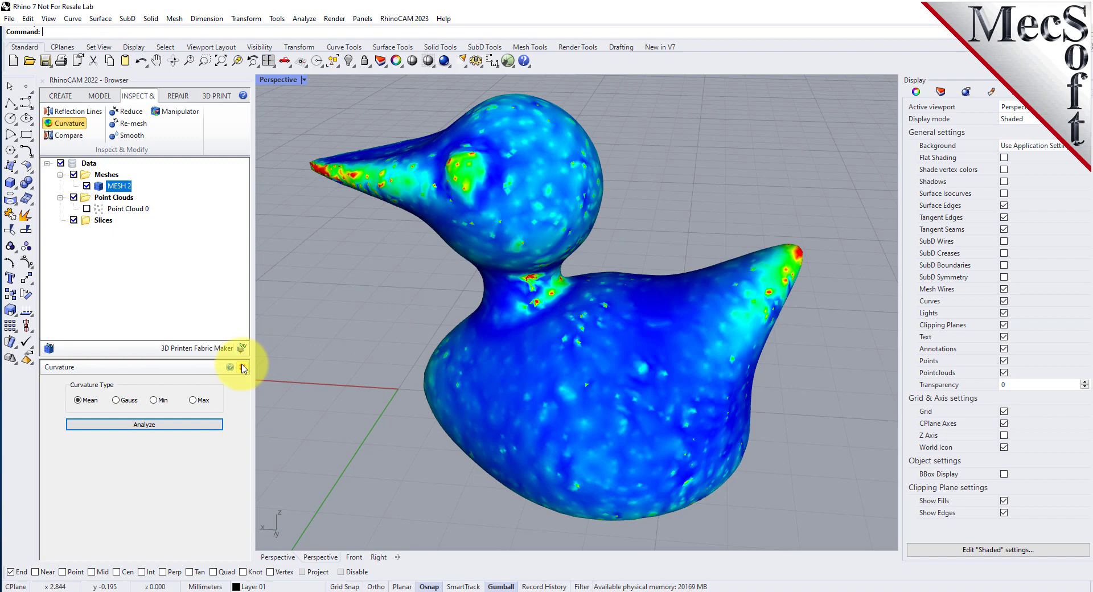
click(243, 368)
click(387, 308)
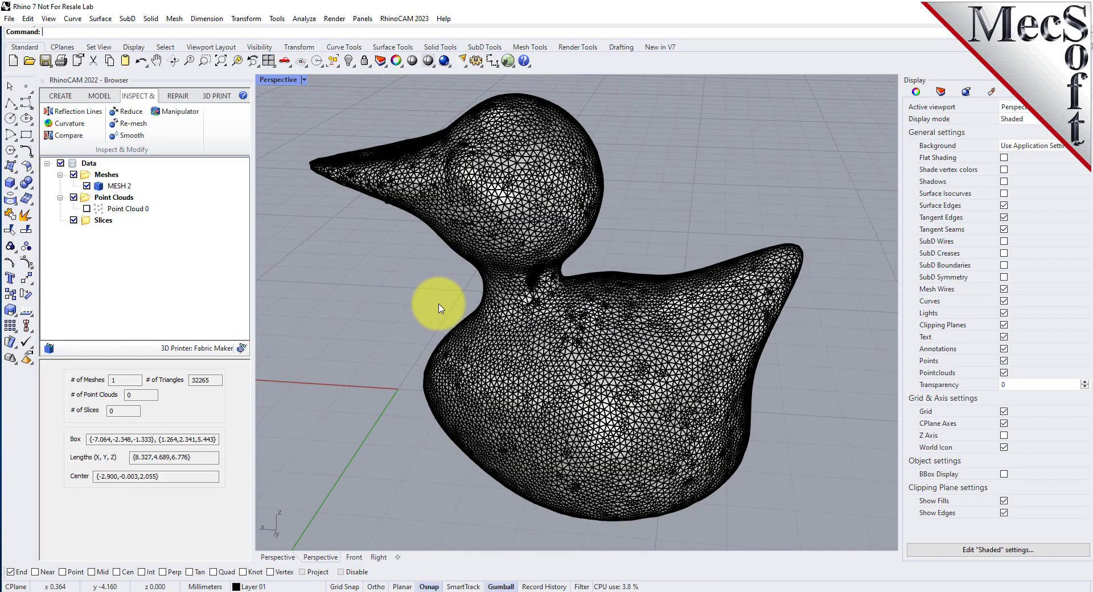
- Orbit and zoom the Perspective view to look at the duck from above
mouse_move(549, 380)
right_down()
mouse_move(532, 428)
mouse_move(587, 214)
mouse_move(593, 239)
mouse_move(576, 298)
mouse_move(558, 193)
mouse_move(559, 298)
mouse_move(575, 290)
mouse_move(576, 349)
right_up()
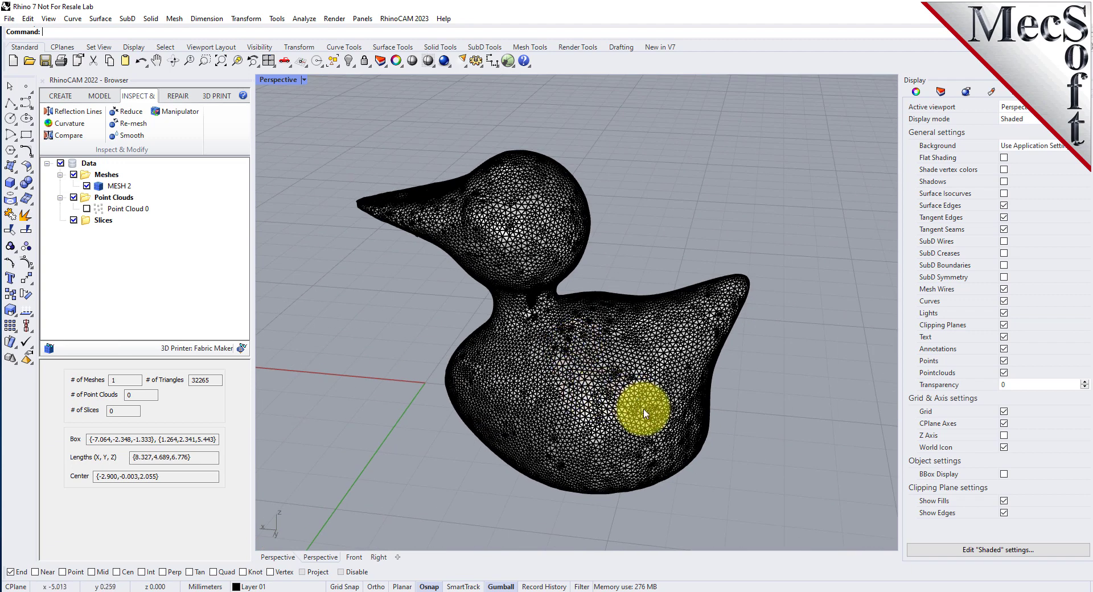
scroll(576, 381, up, 2)
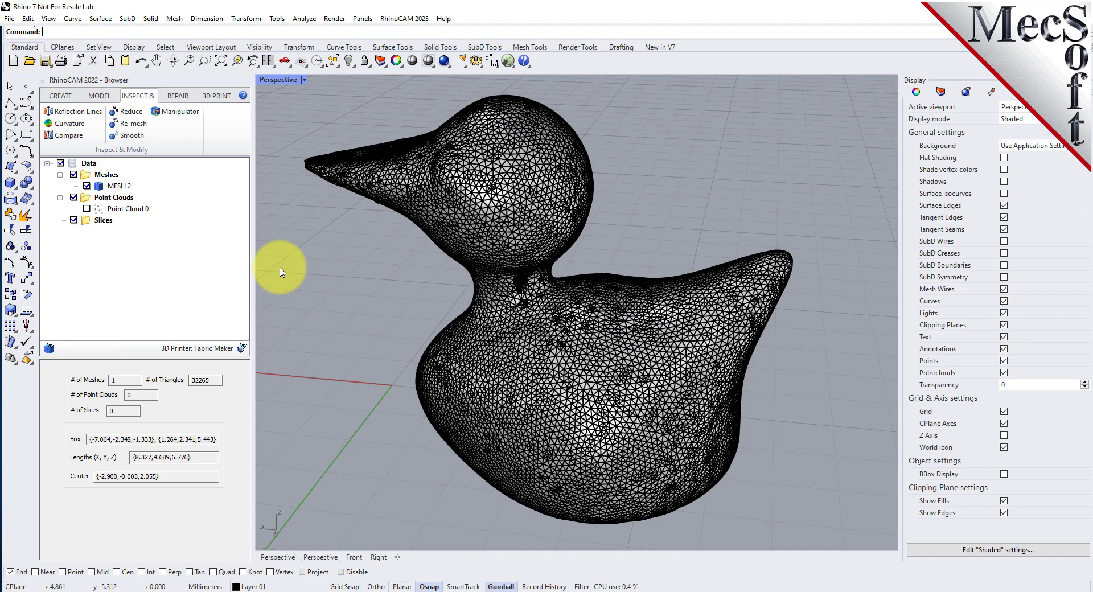
- Slice the duck mesh with 1 unit between each slice
click(100, 96)
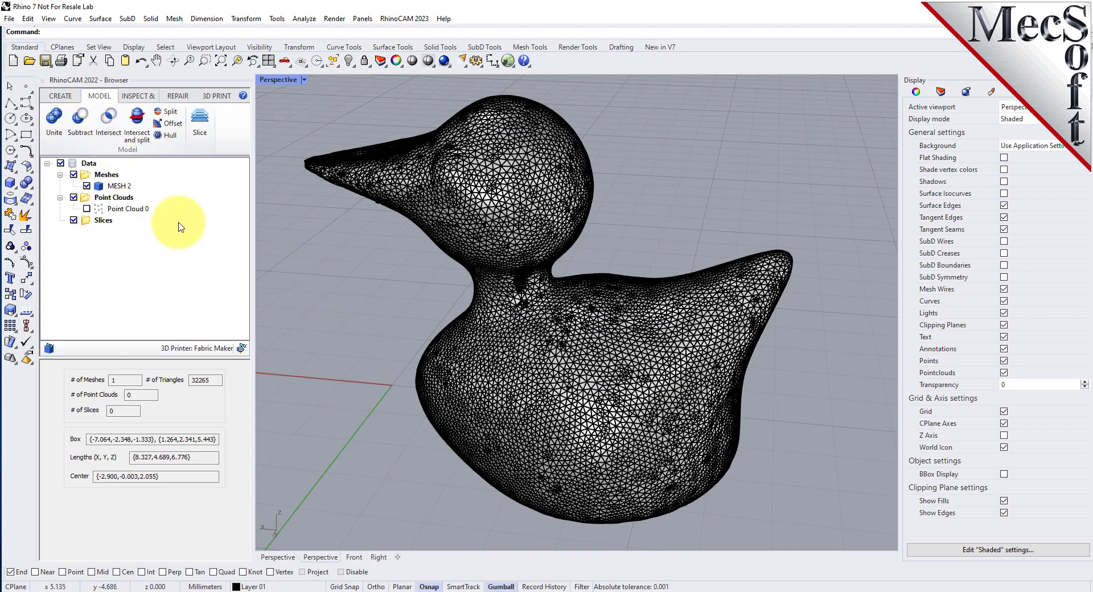
click(198, 123)
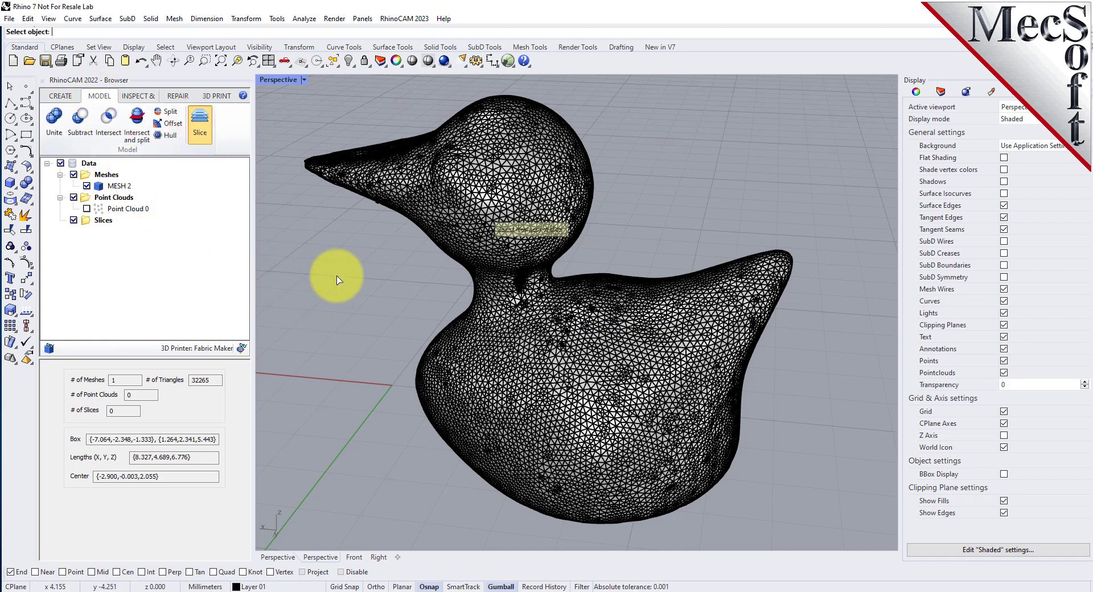
click(481, 185)
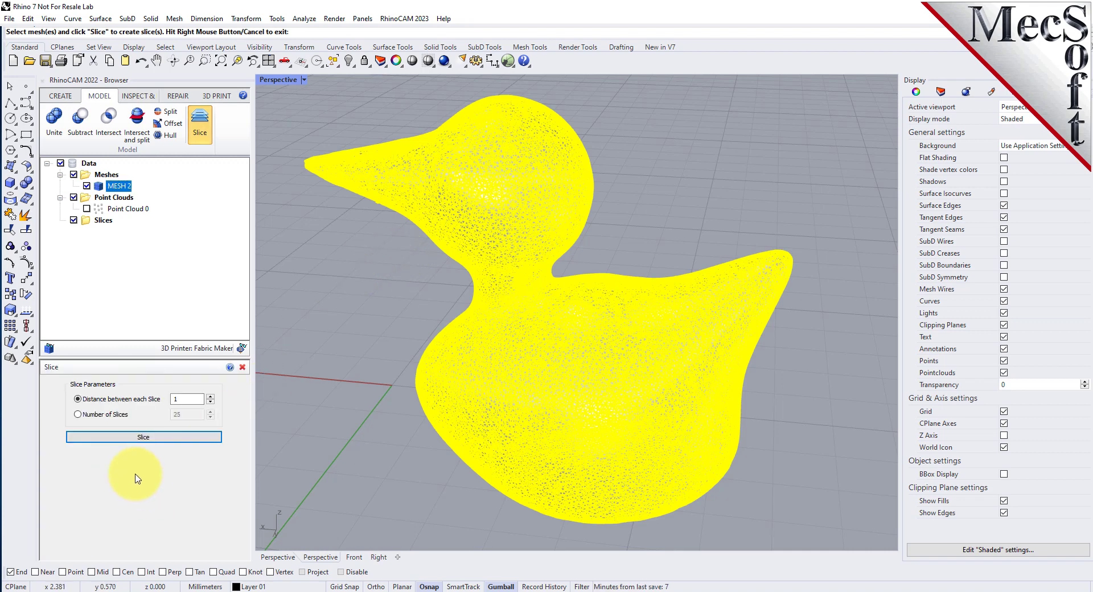
click(141, 452)
click(142, 437)
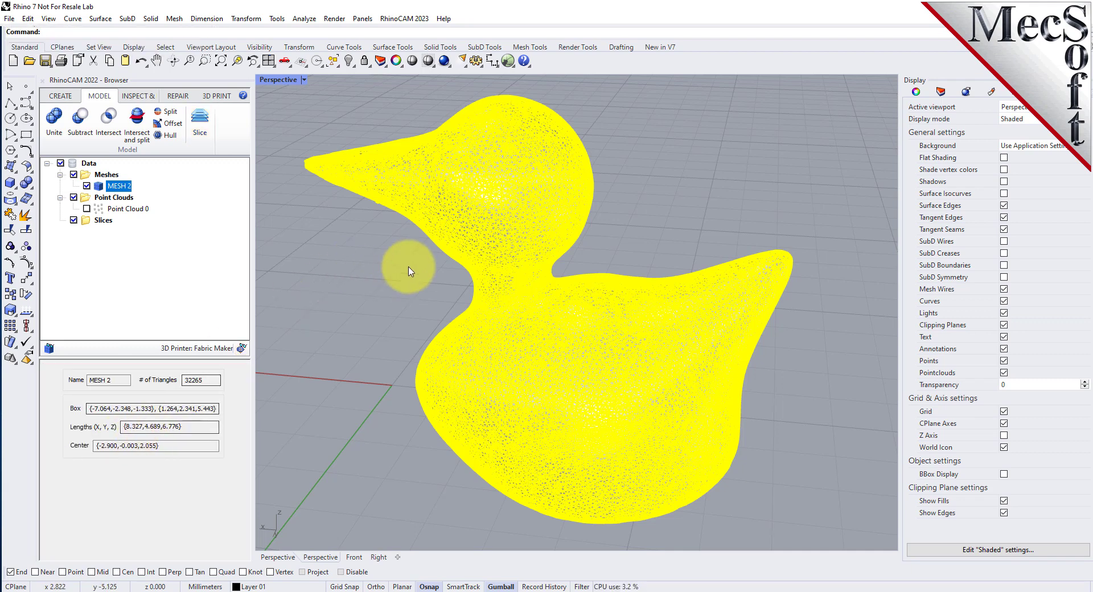
click(392, 282)
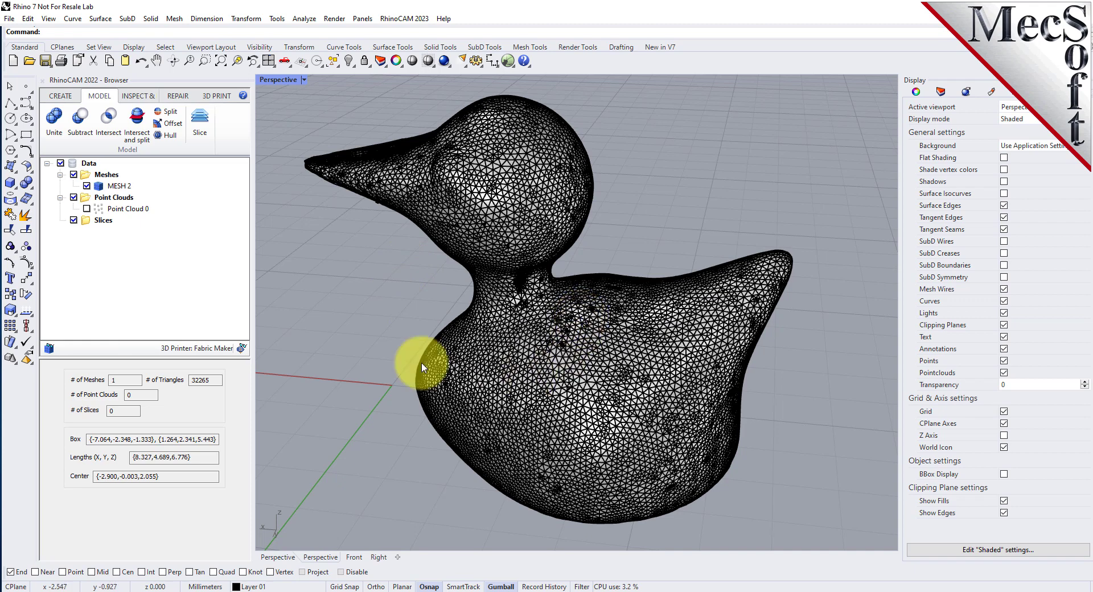
- Check Slice1's 55 levels, orbit over the contours, then hide Slice1
click(103, 220)
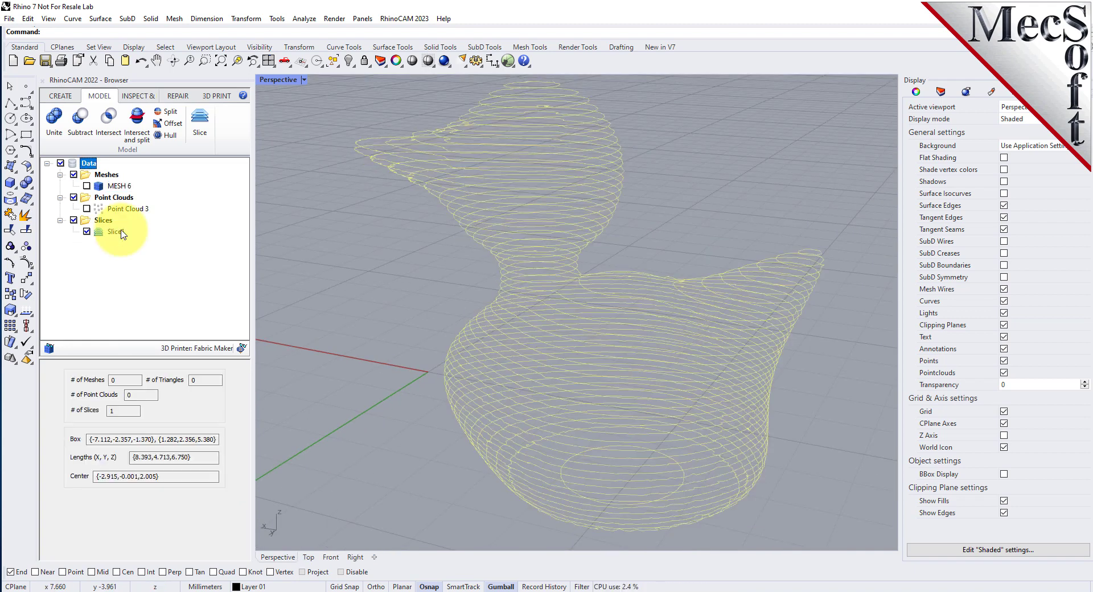
click(115, 232)
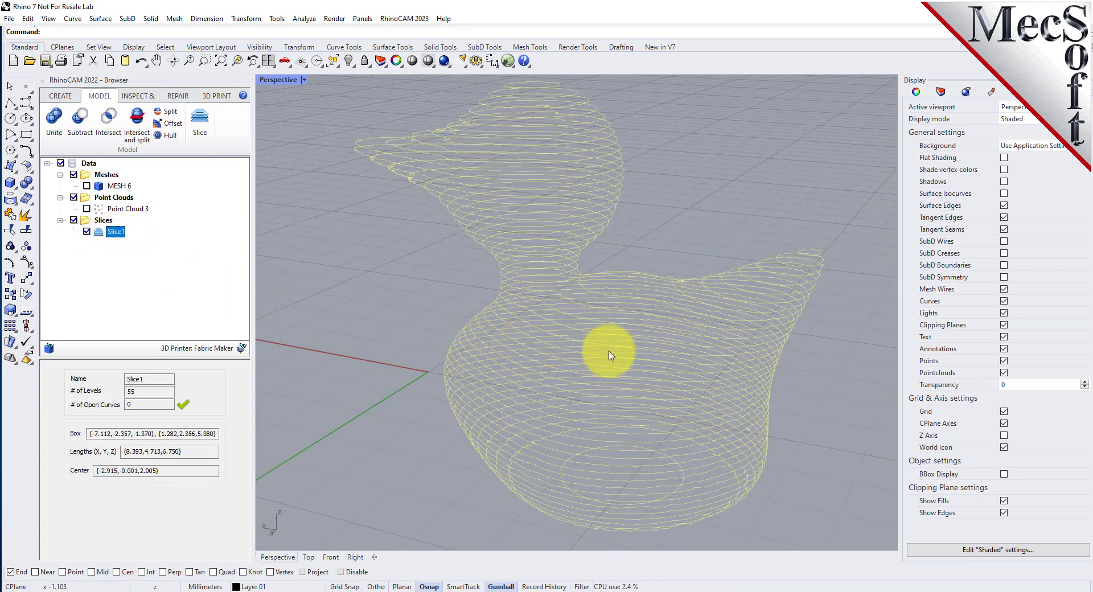
mouse_move(669, 347)
right_down()
mouse_move(683, 345)
mouse_move(663, 344)
right_up()
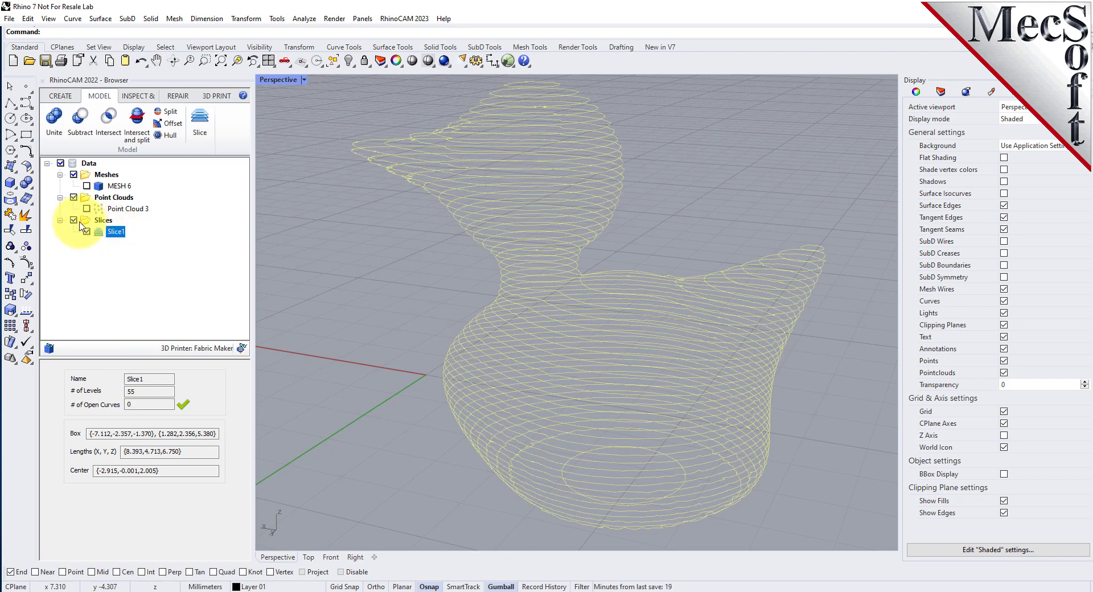
click(97, 220)
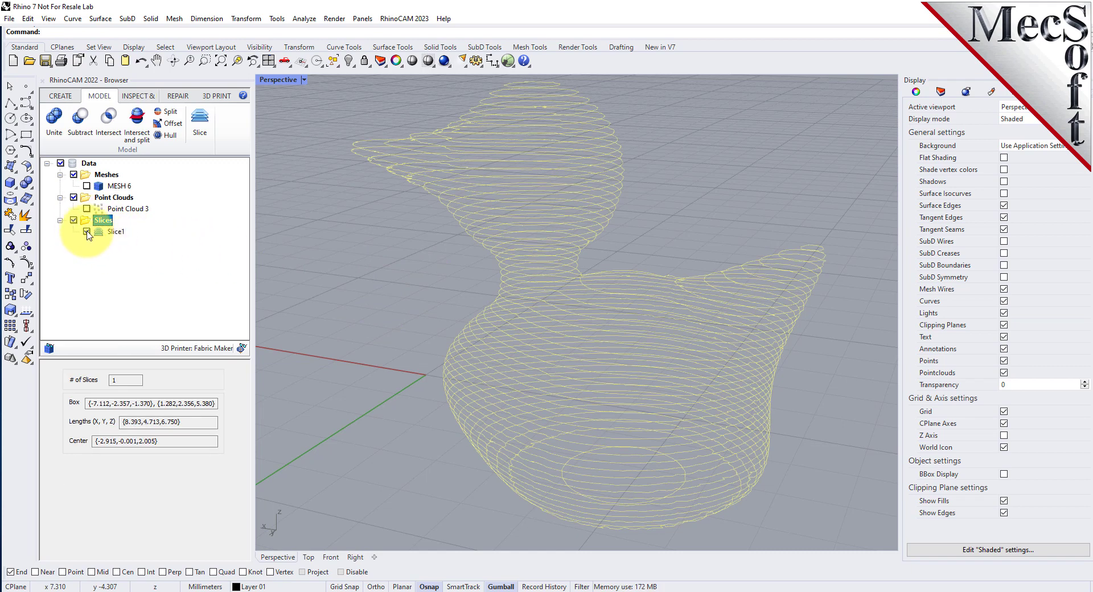
click(87, 232)
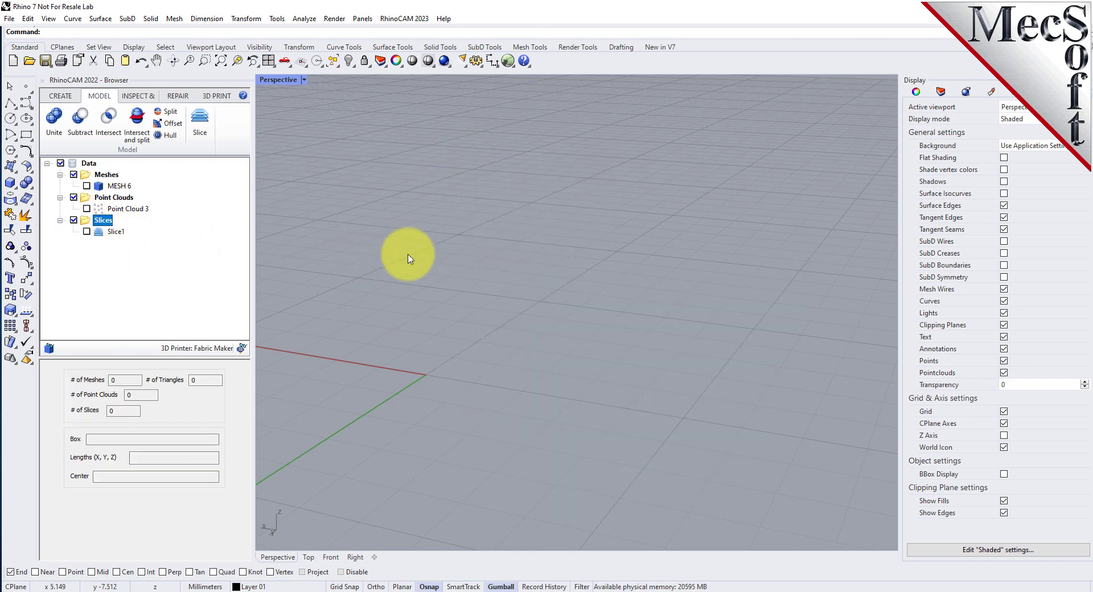
- Show MESH 6 again, then zoom out and orbit around the duck
click(86, 186)
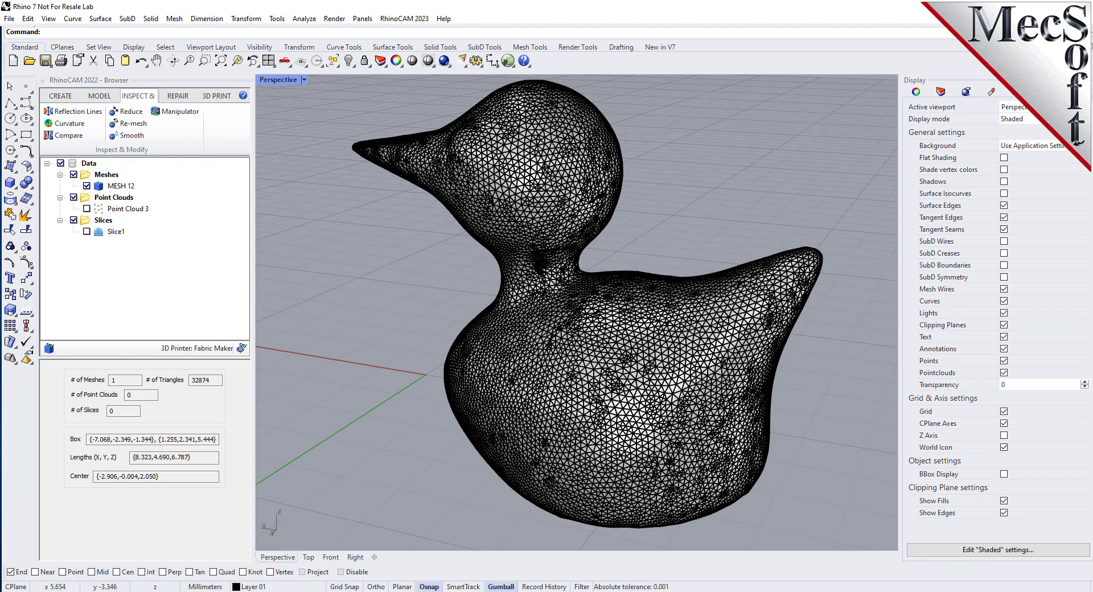
scroll(514, 273, down, 2)
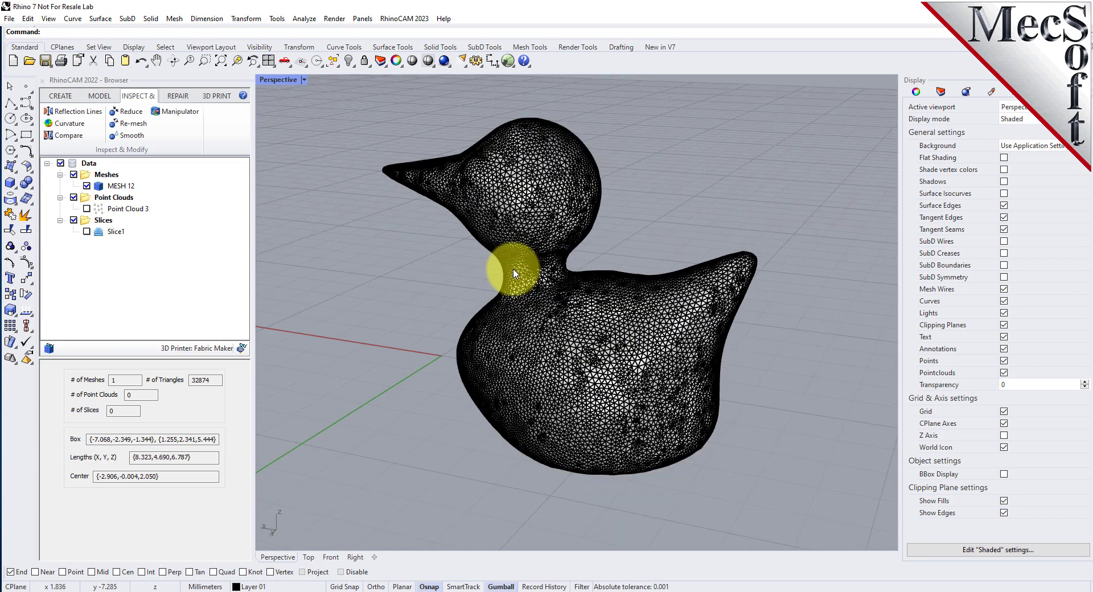
mouse_move(643, 271)
right_down()
mouse_move(632, 273)
mouse_move(639, 268)
right_up()
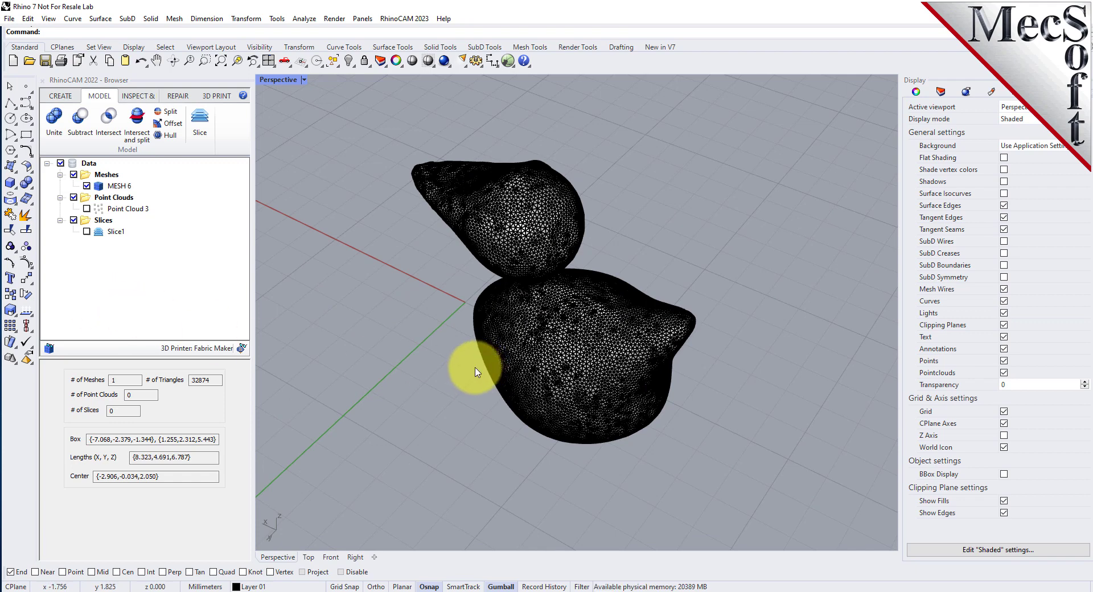
- Rotate MESH 6 by 90 degrees with the gumball so the duck stands upright
click(589, 370)
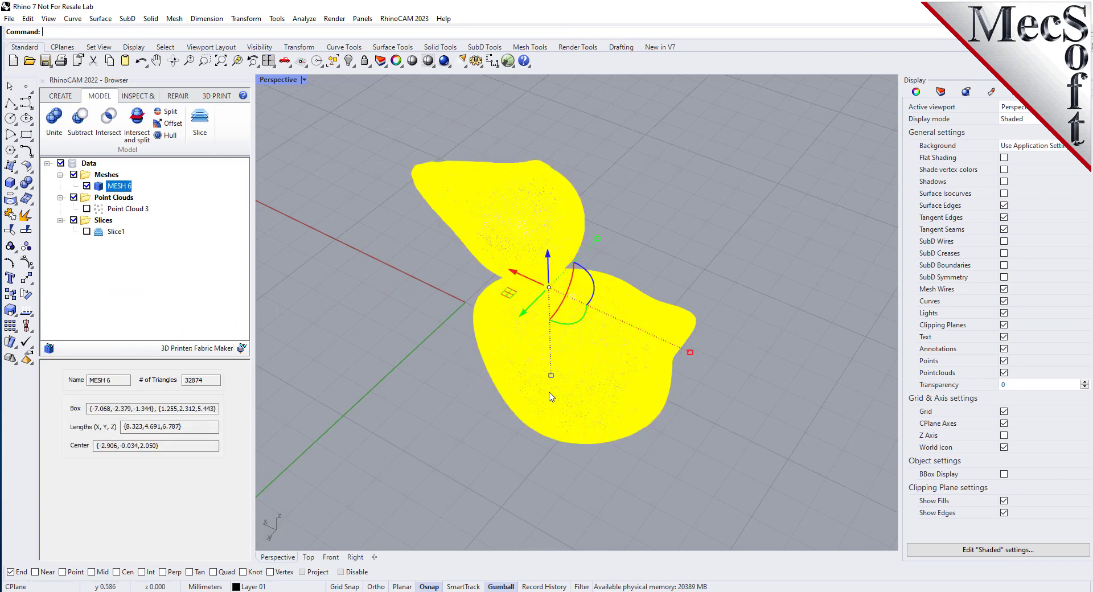
right_drag(481, 406, 458, 392)
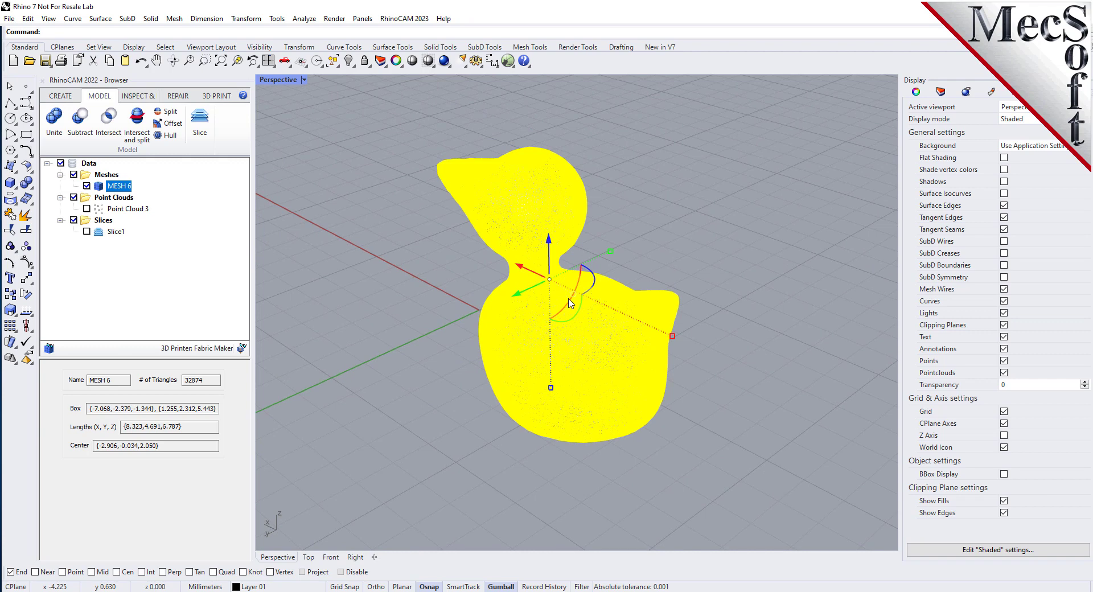
right_drag(683, 293, 592, 301)
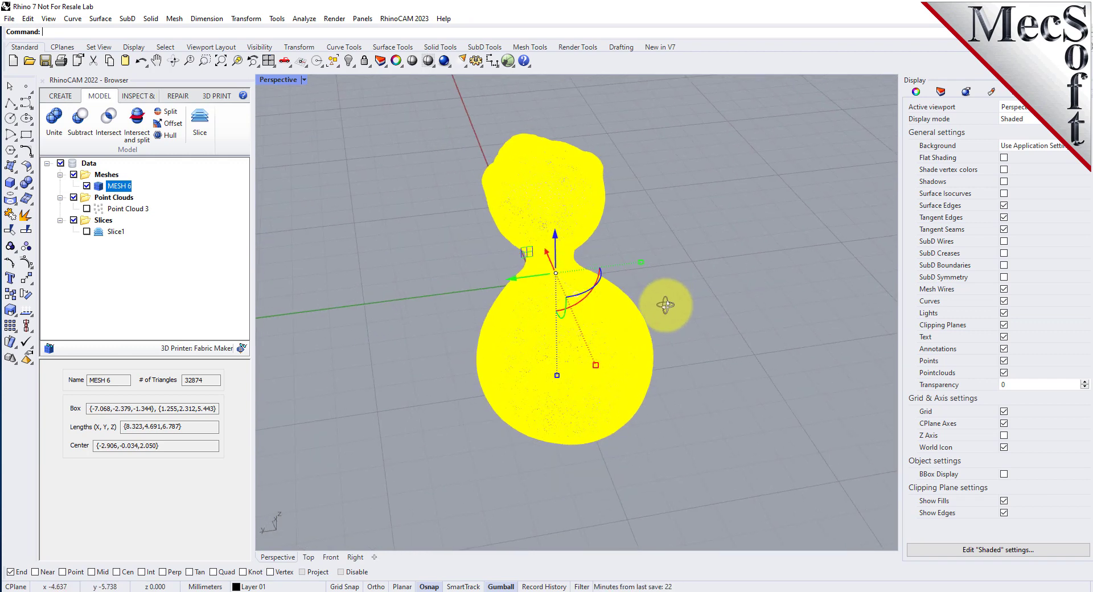
click(591, 299)
text(90)
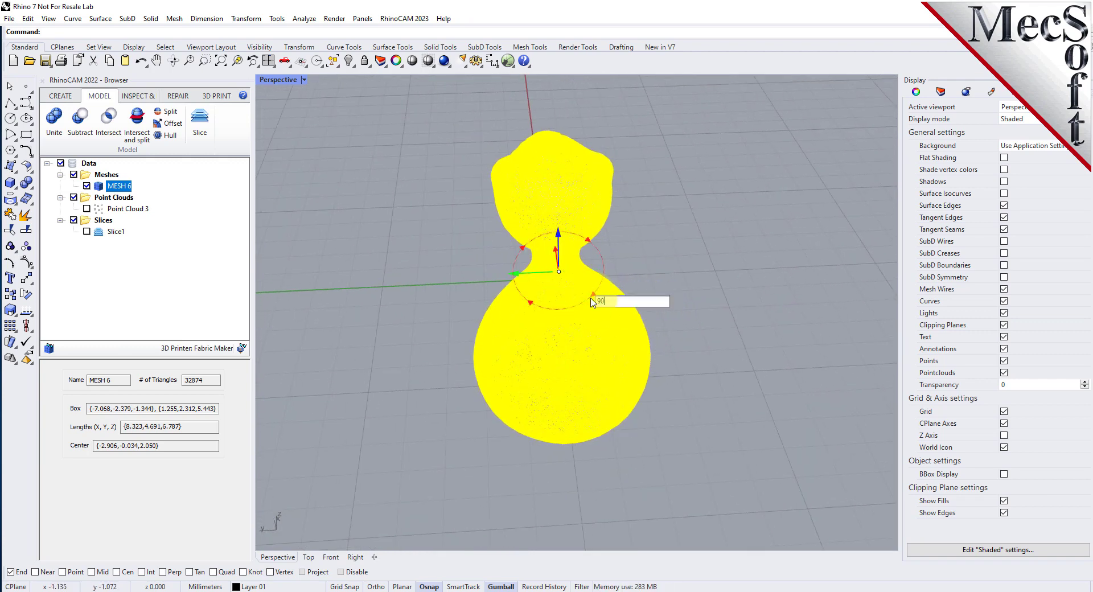
key(Return)
click(444, 433)
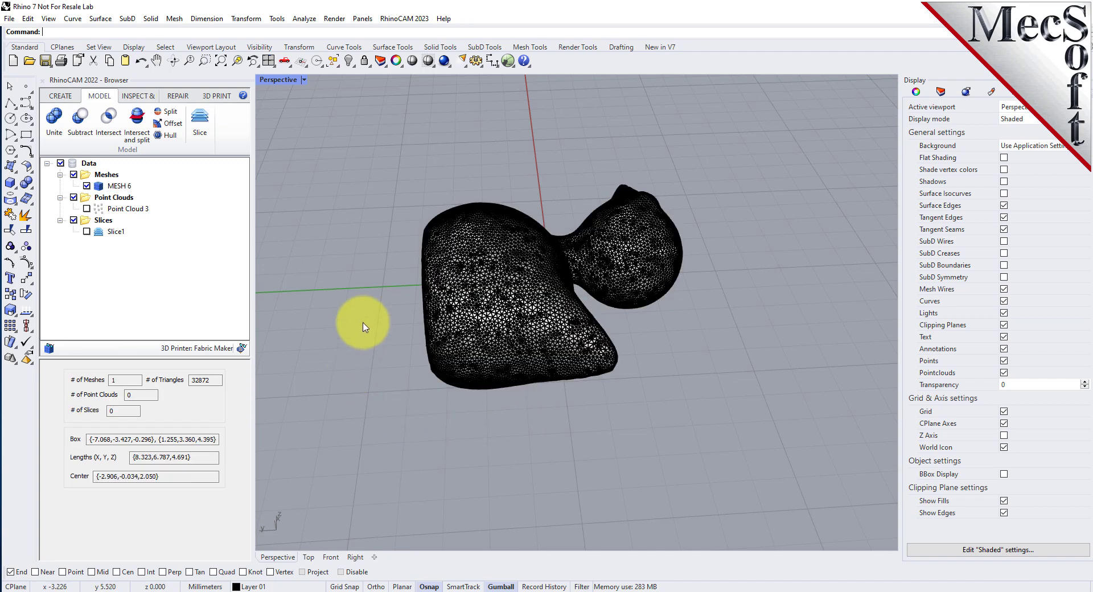
mouse_move(352, 354)
right_down()
mouse_move(395, 312)
mouse_move(459, 302)
right_up()
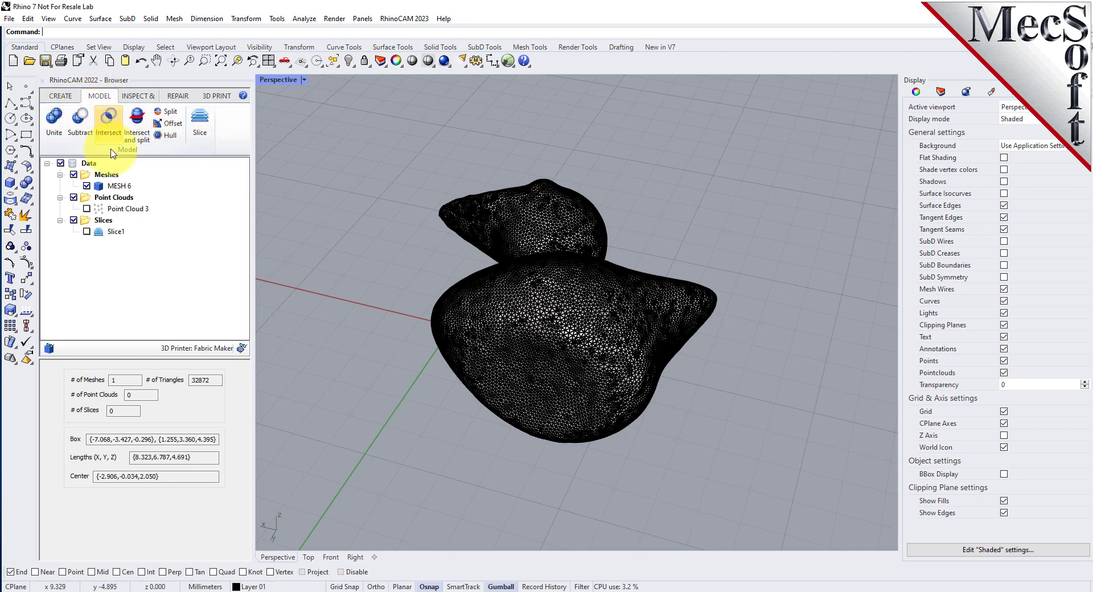
- Offset the duck by -0.1 at 0.01 tolerance and select the new MESH 13
click(171, 123)
click(542, 294)
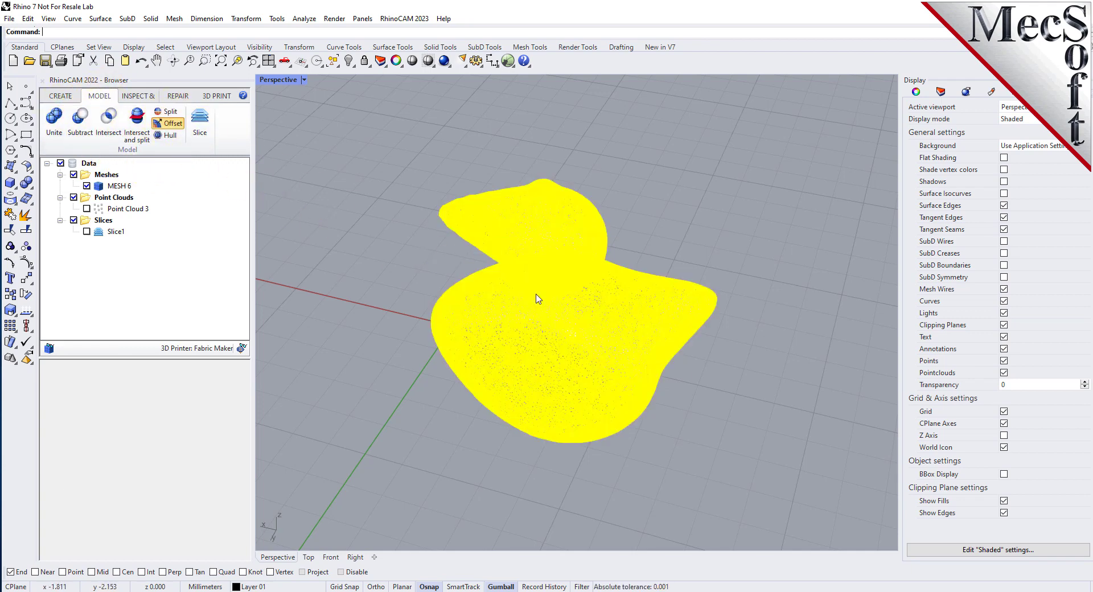
right_click(410, 259)
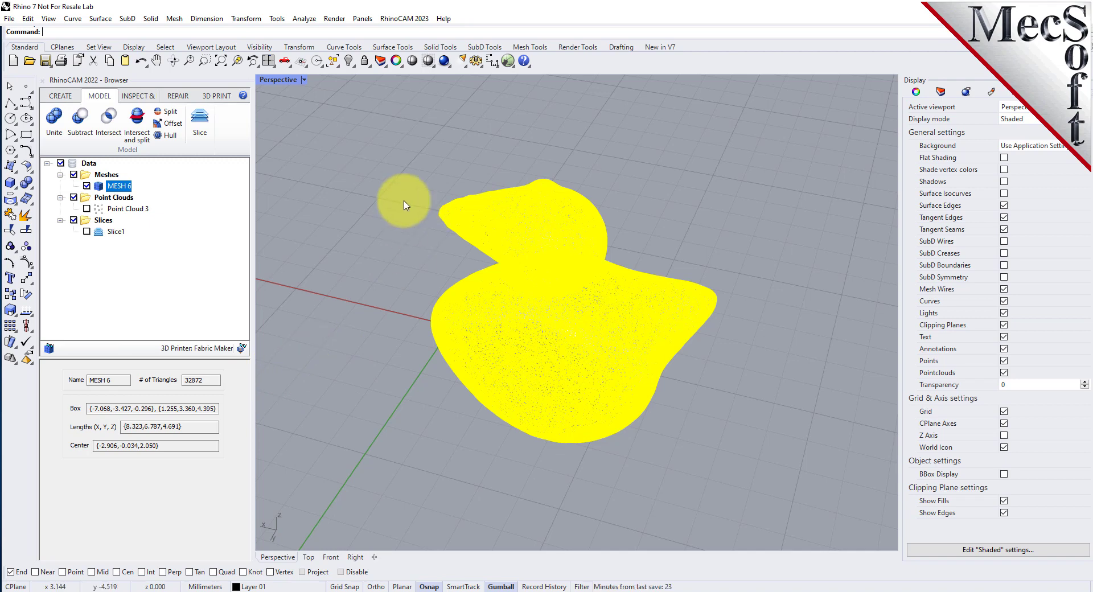
click(171, 123)
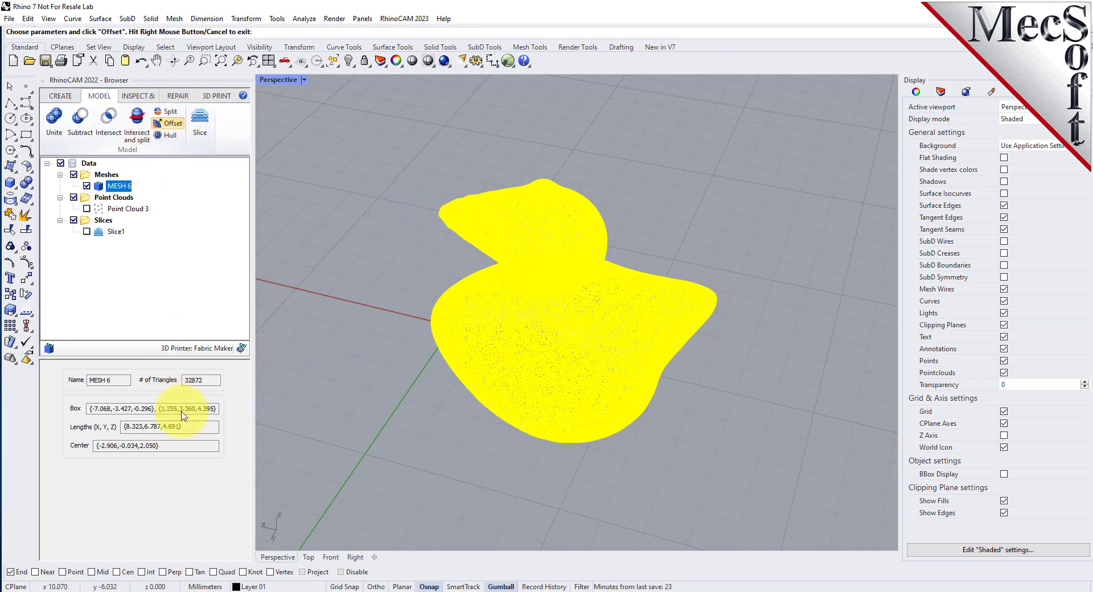
drag(139, 402, 110, 396)
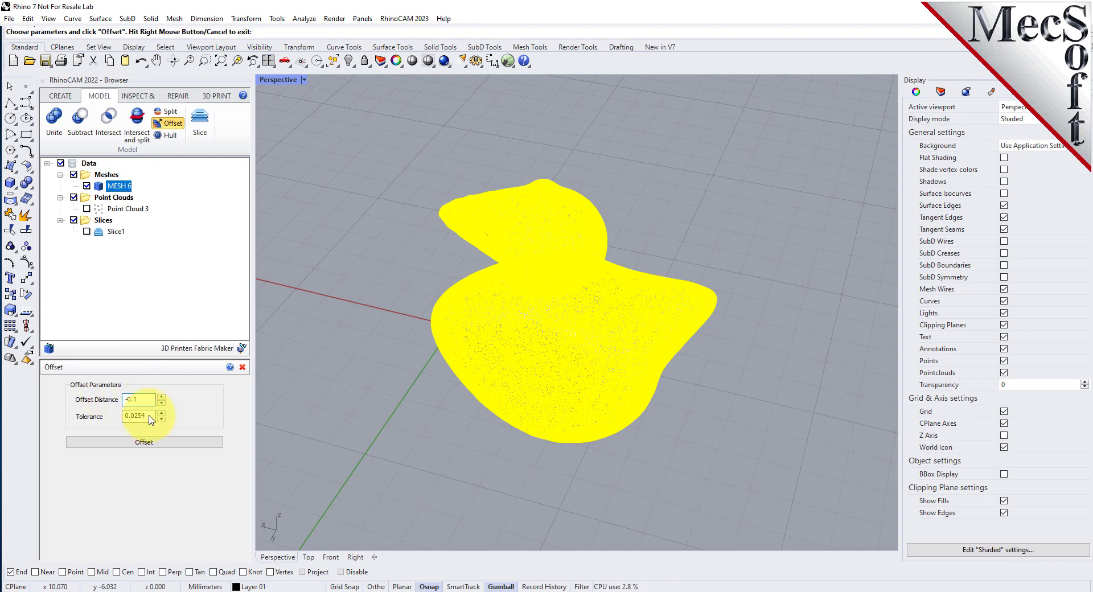
drag(130, 416, 99, 417)
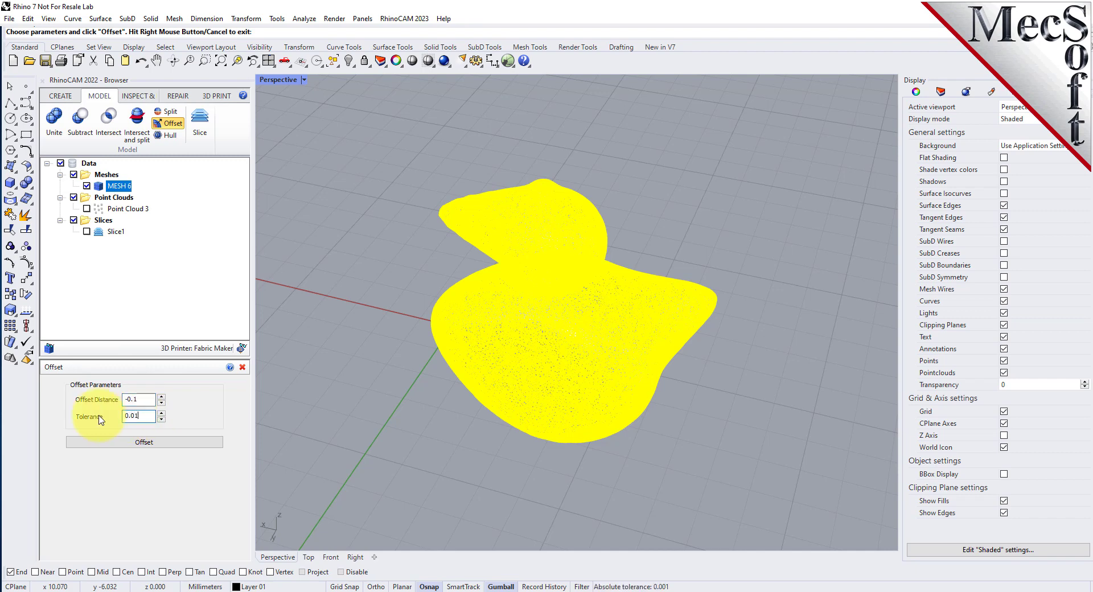
click(155, 443)
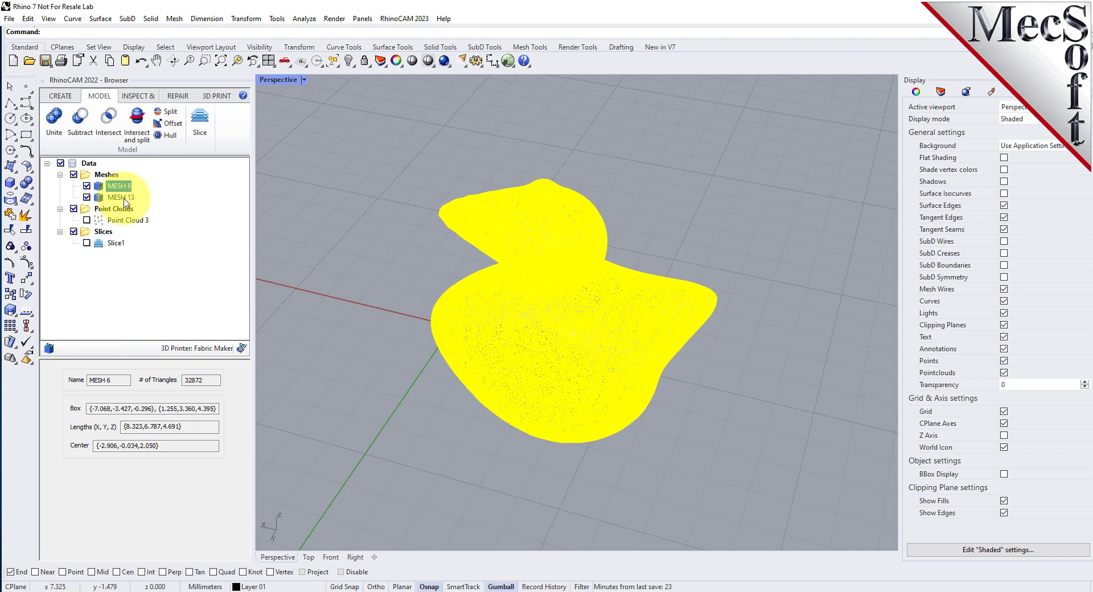
click(120, 197)
scroll(544, 326, up, 2)
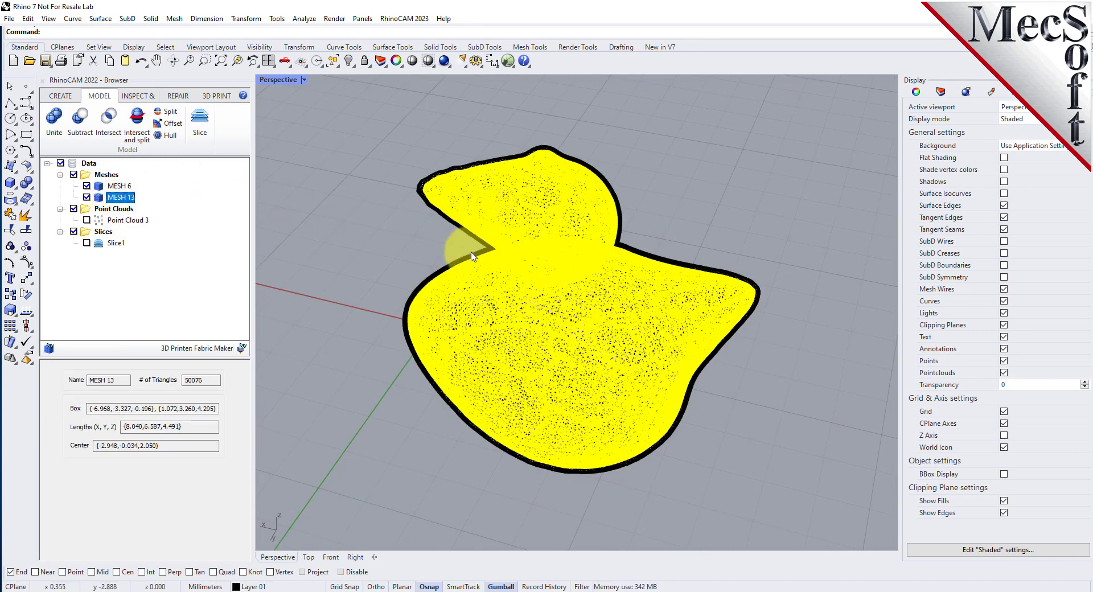
click(404, 239)
click(120, 197)
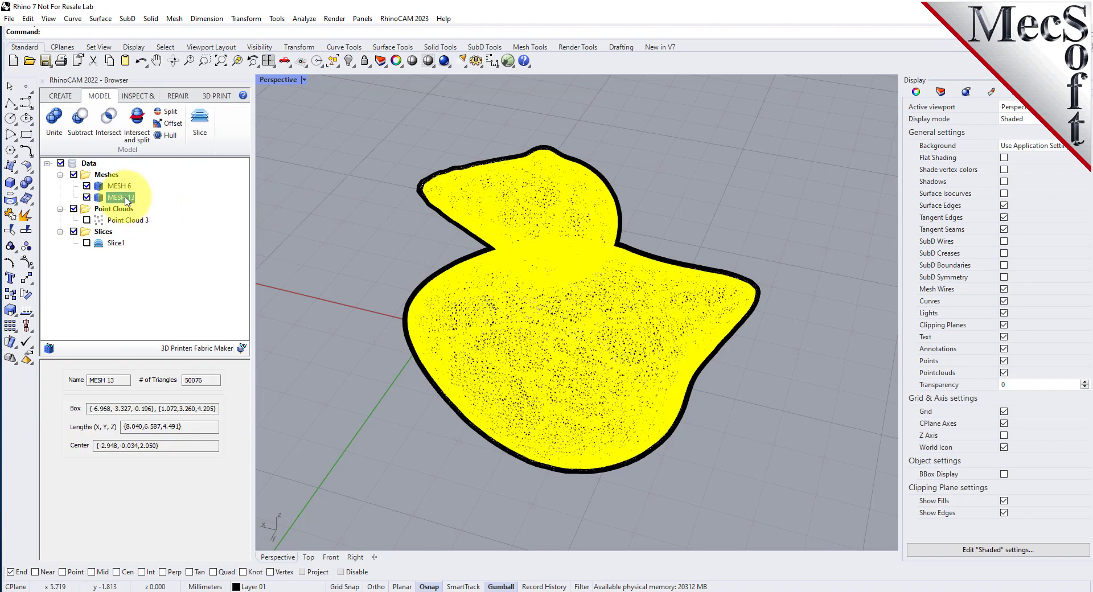
right_drag(476, 293, 578, 325)
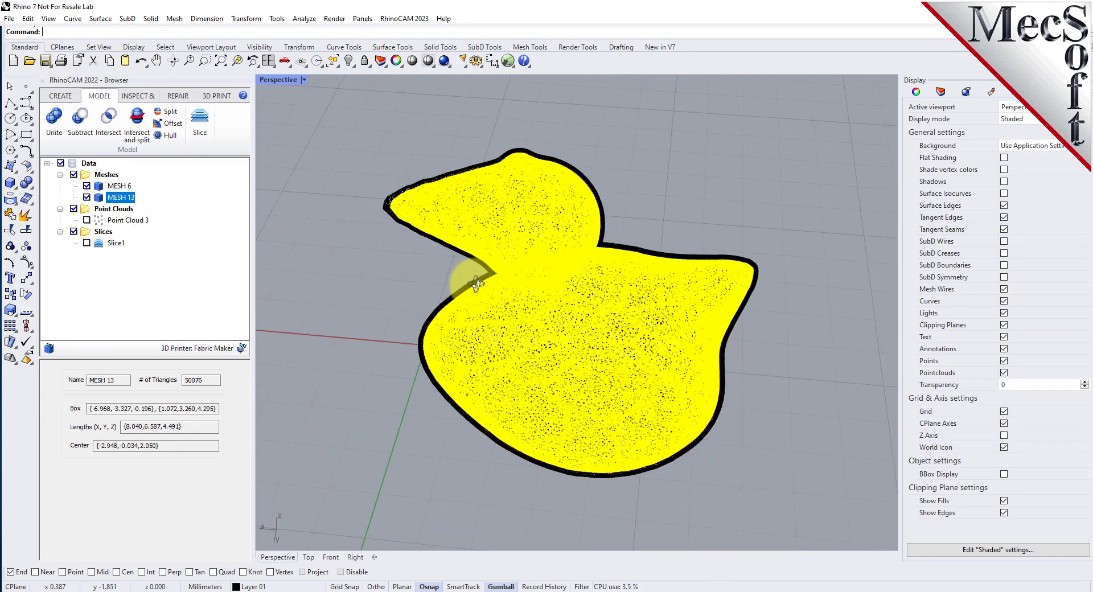
click(118, 187)
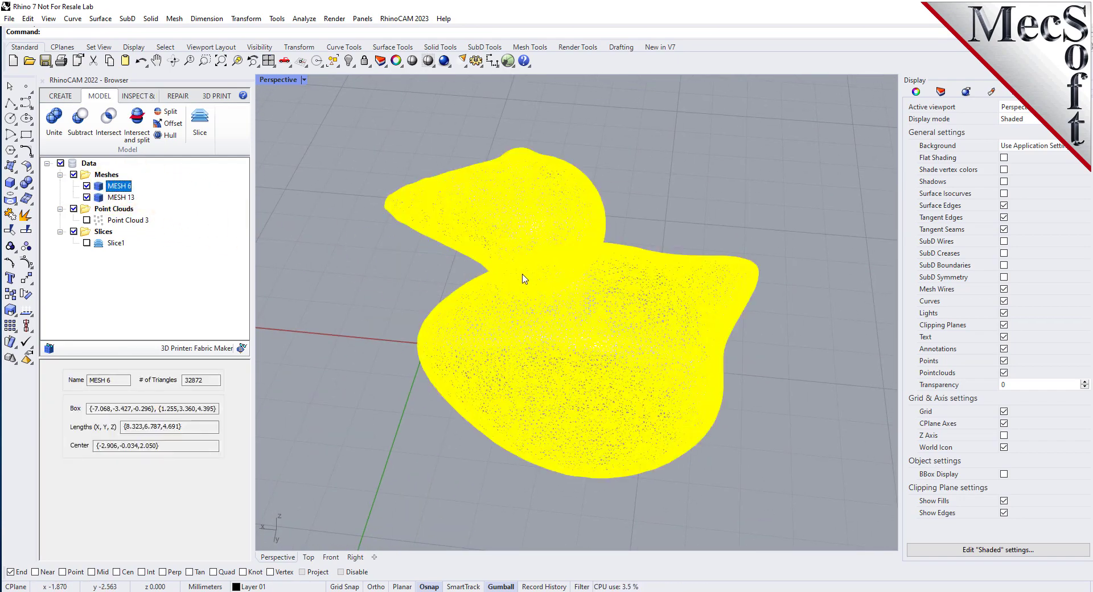
click(419, 281)
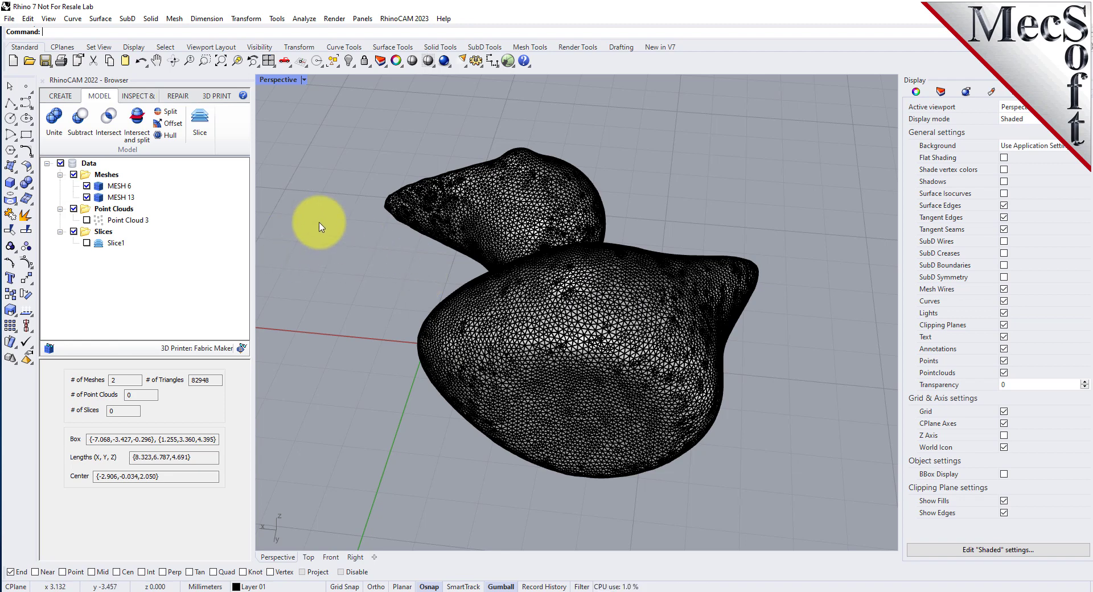
- Try splitting both duck meshes with a raised split plane, then cancel
click(169, 113)
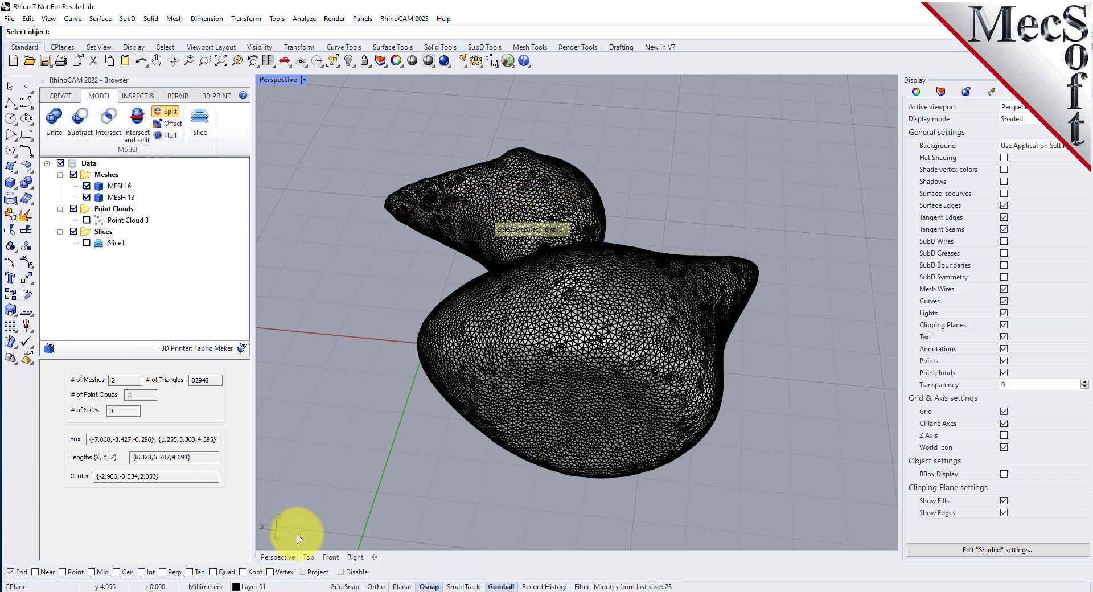
mouse_move(297, 533)
mouse_down()
mouse_move(837, 233)
mouse_move(888, 85)
mouse_up()
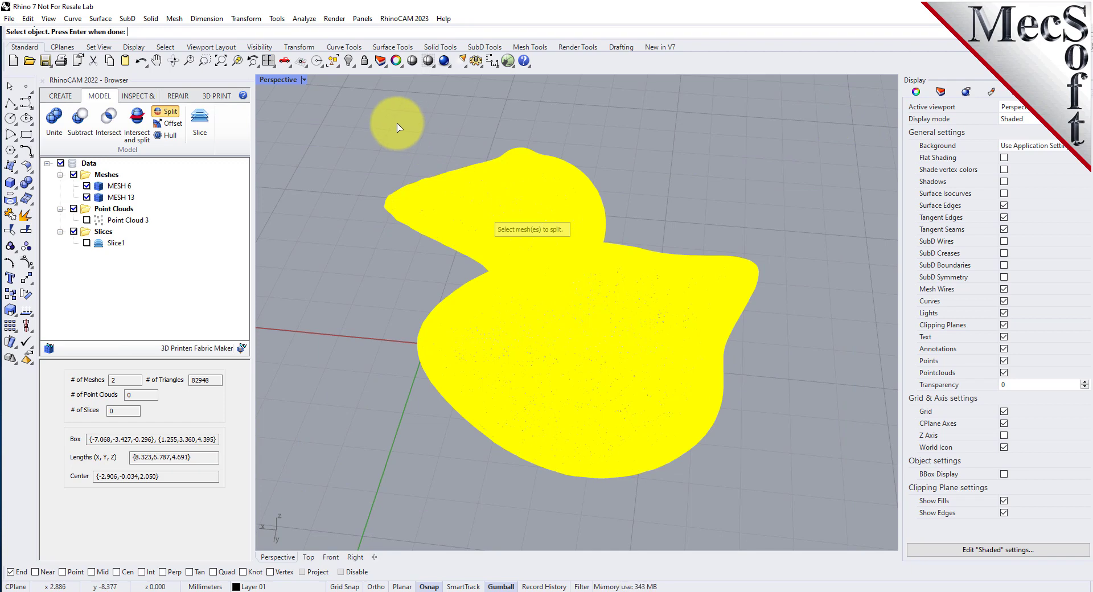
key(Return)
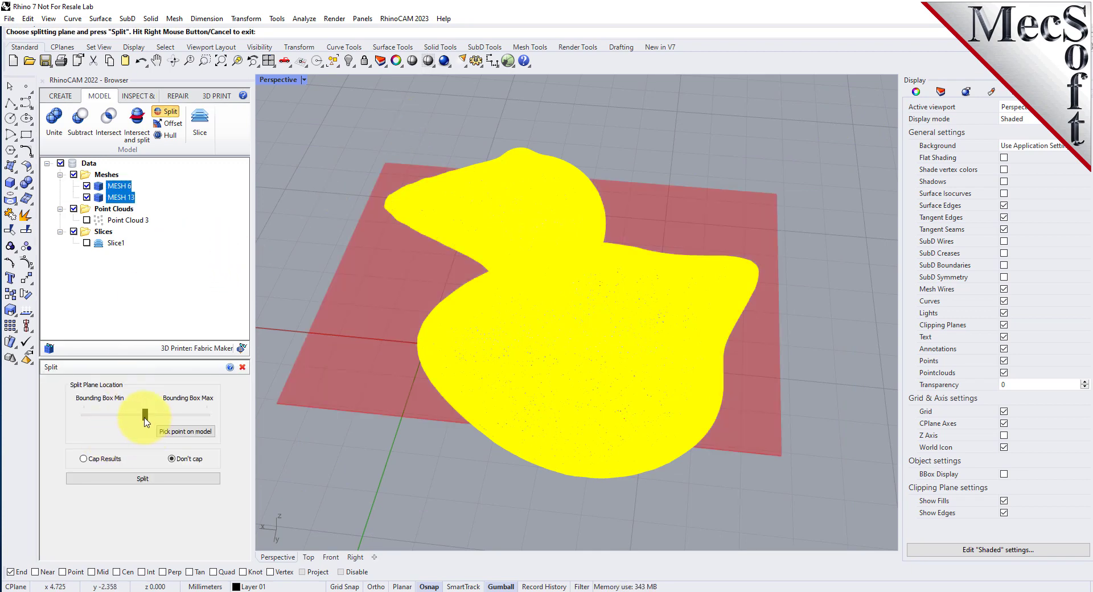
drag(131, 419, 179, 420)
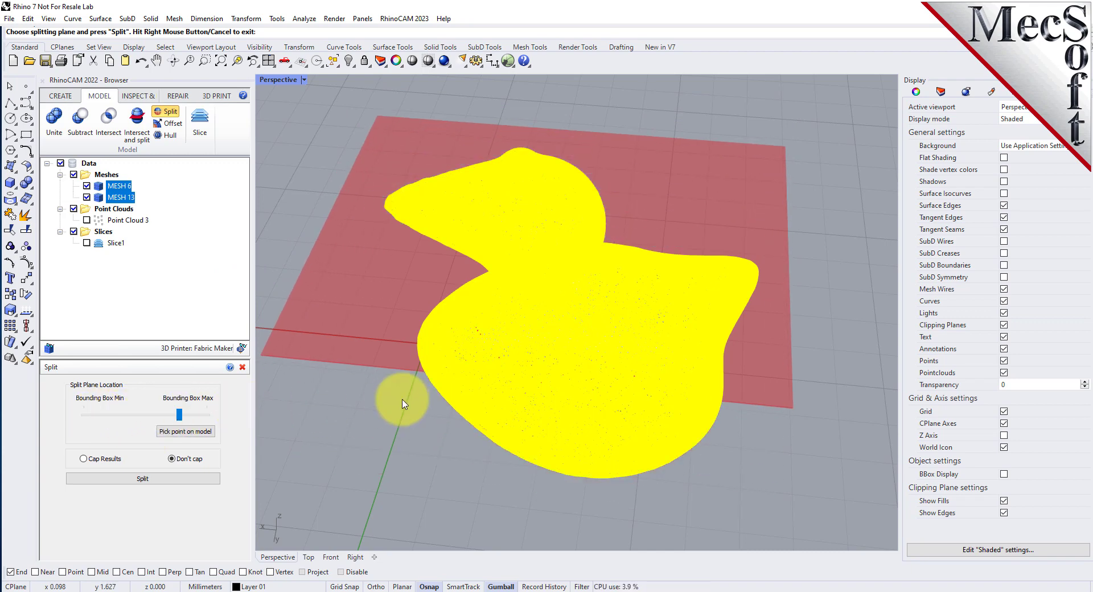
right_click(333, 413)
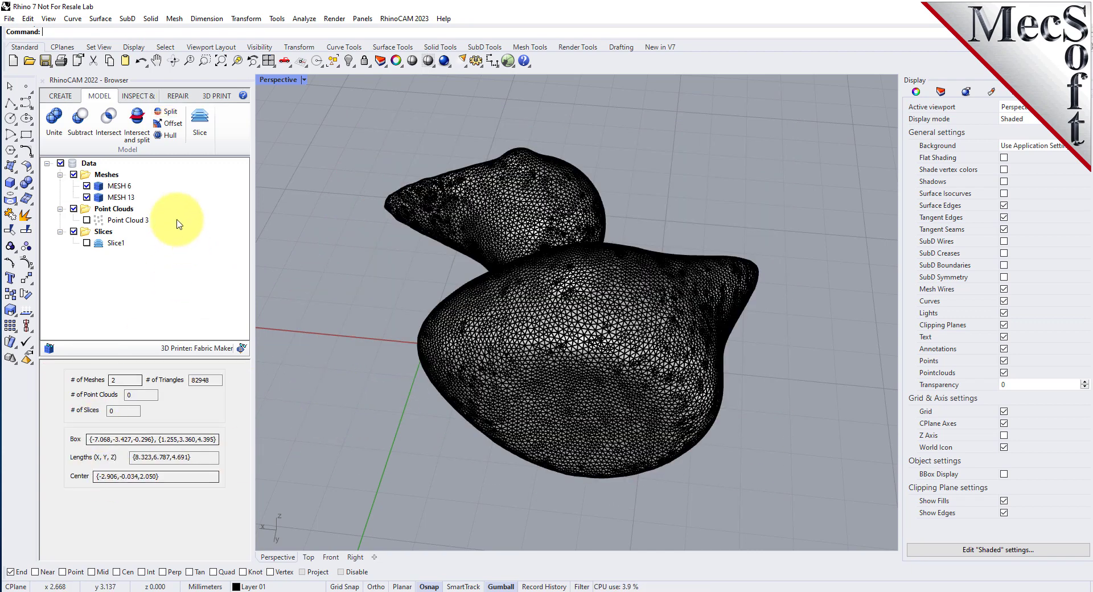
- Split the duck at a fine-tuned plane height with capped results, producing MESH 22 and MESH 23
click(501, 225)
click(166, 111)
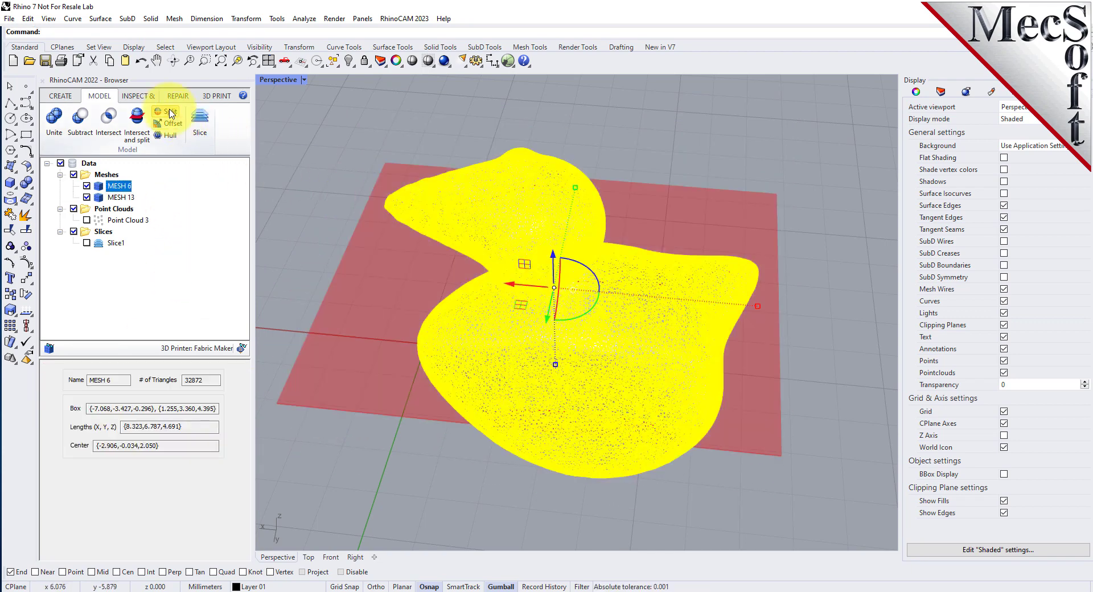
scroll(382, 218, up, 4)
scroll(382, 218, up, 3)
scroll(382, 218, up, 2)
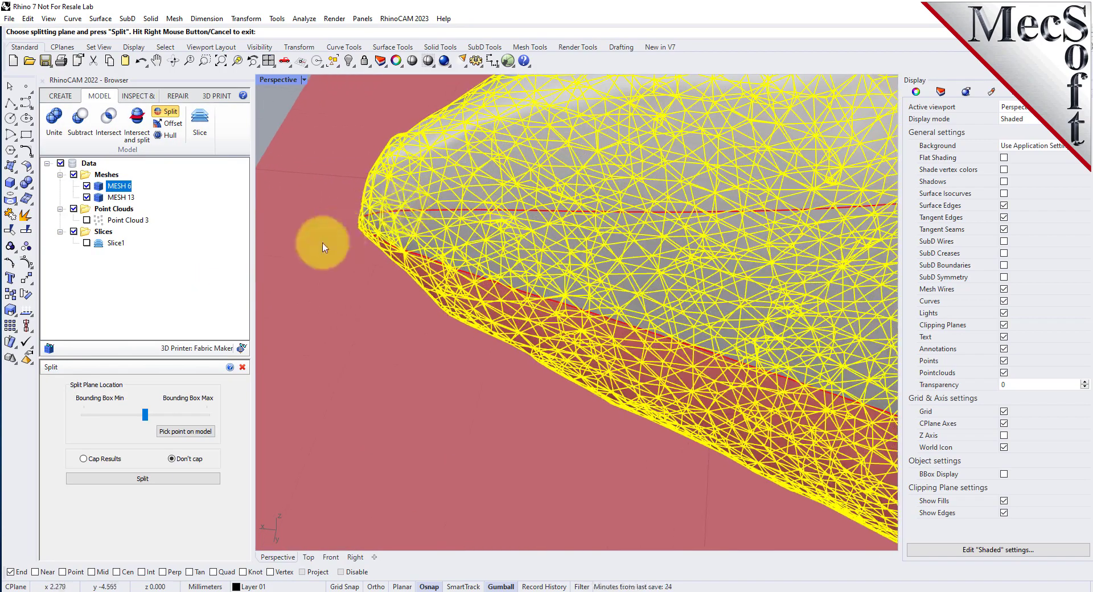
drag(145, 416, 150, 420)
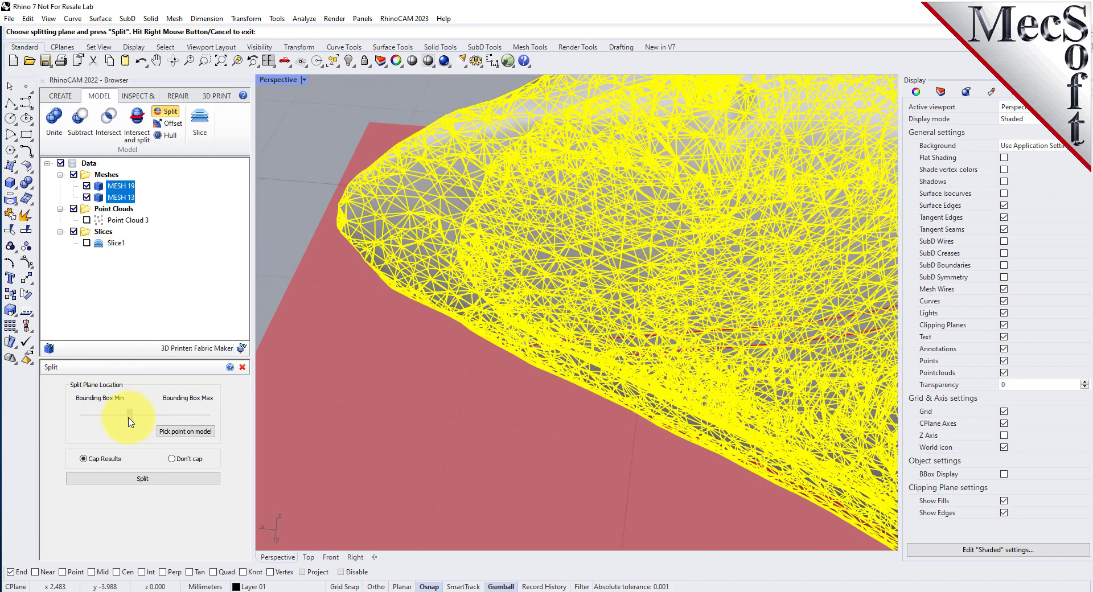
drag(145, 416, 147, 421)
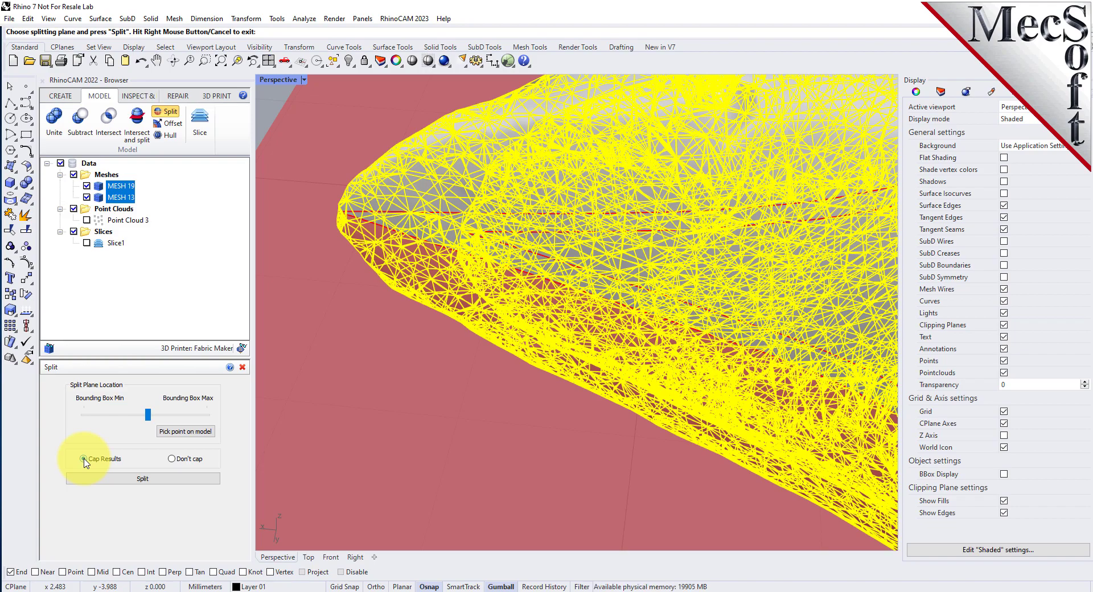
scroll(373, 293, down, 3)
scroll(433, 212, down, 3)
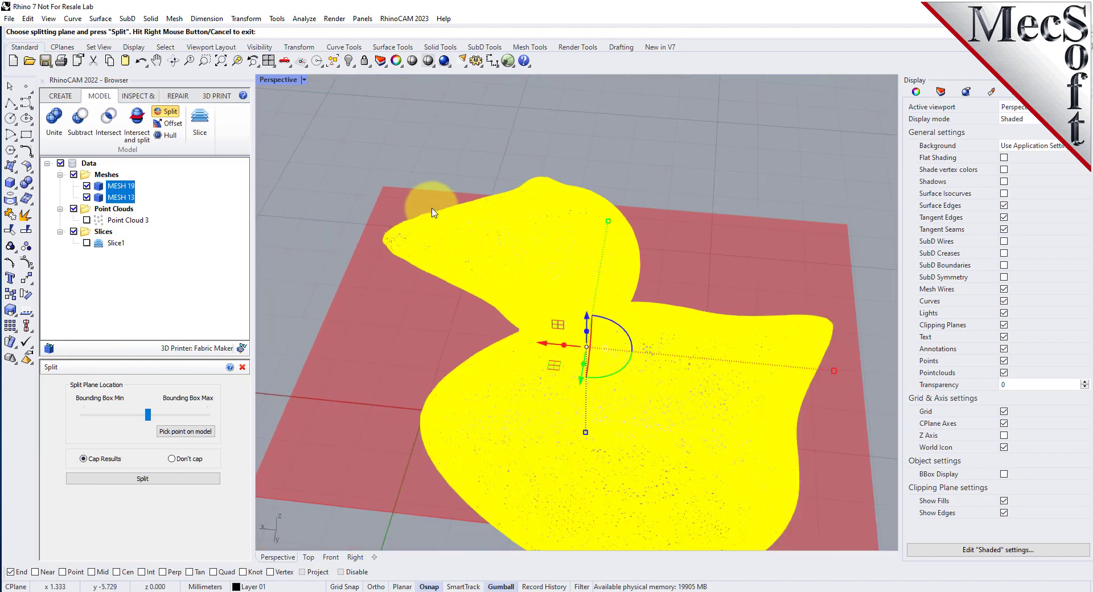
scroll(433, 212, down, 2)
click(143, 479)
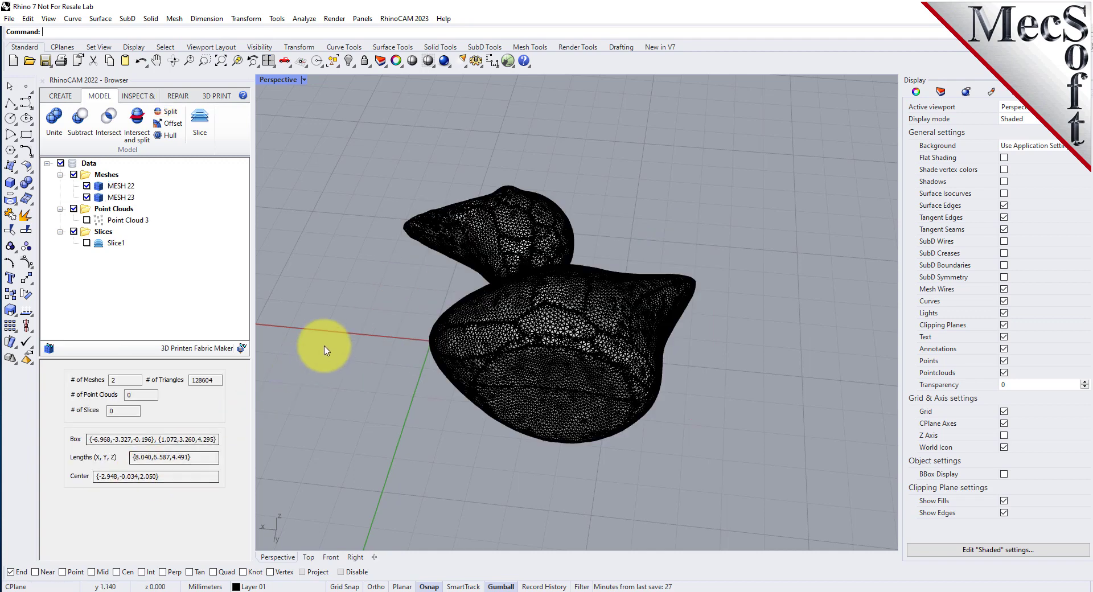
- Inspect MESH 22 and 23, hide MESH 24, and turn off mesh wires
click(130, 188)
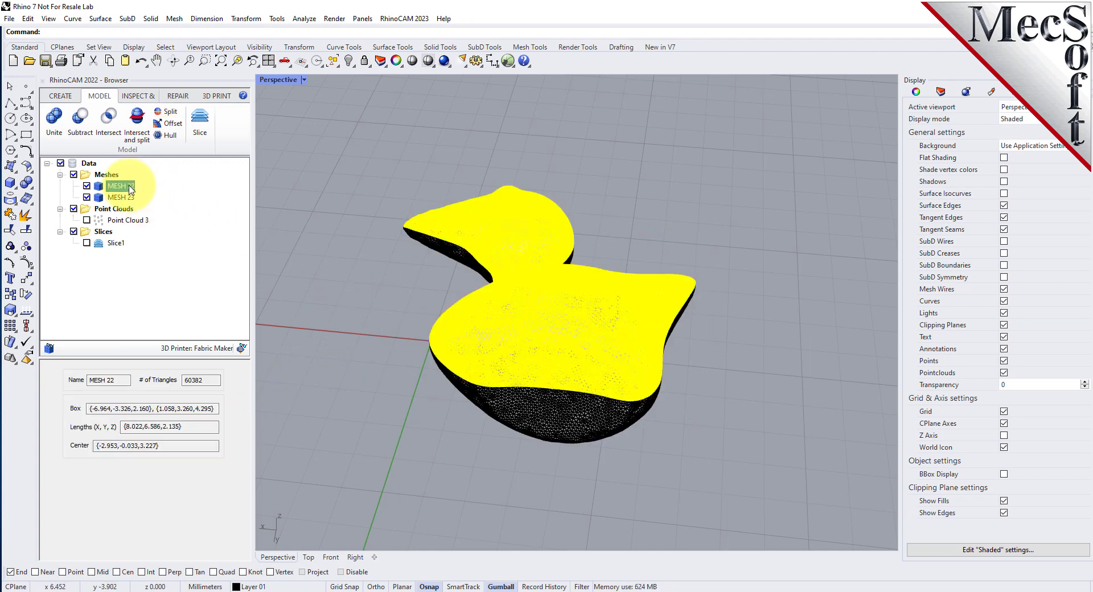
click(126, 198)
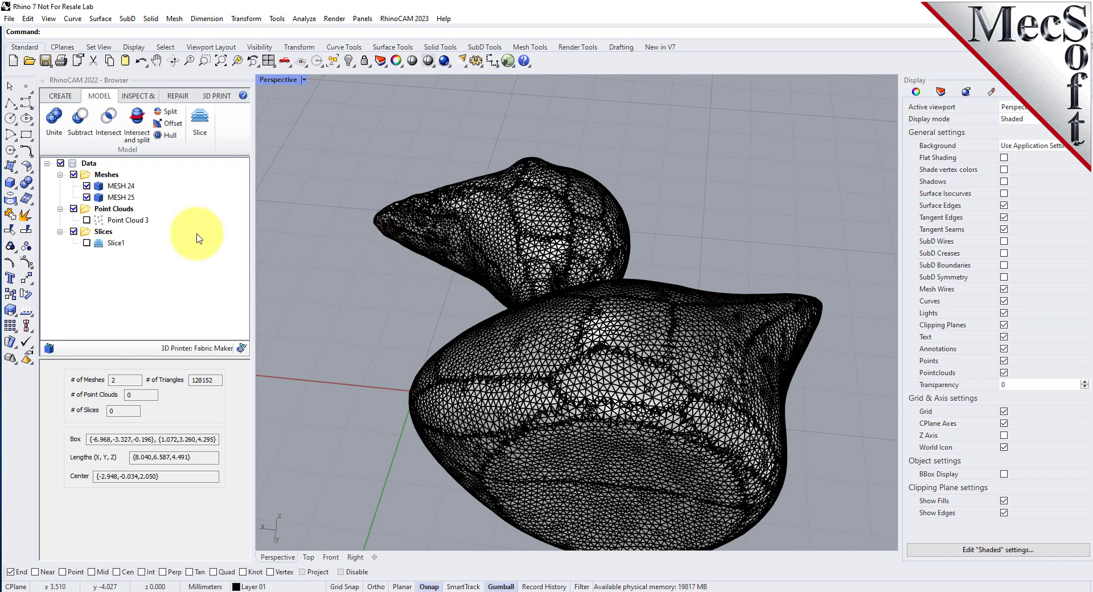
click(87, 186)
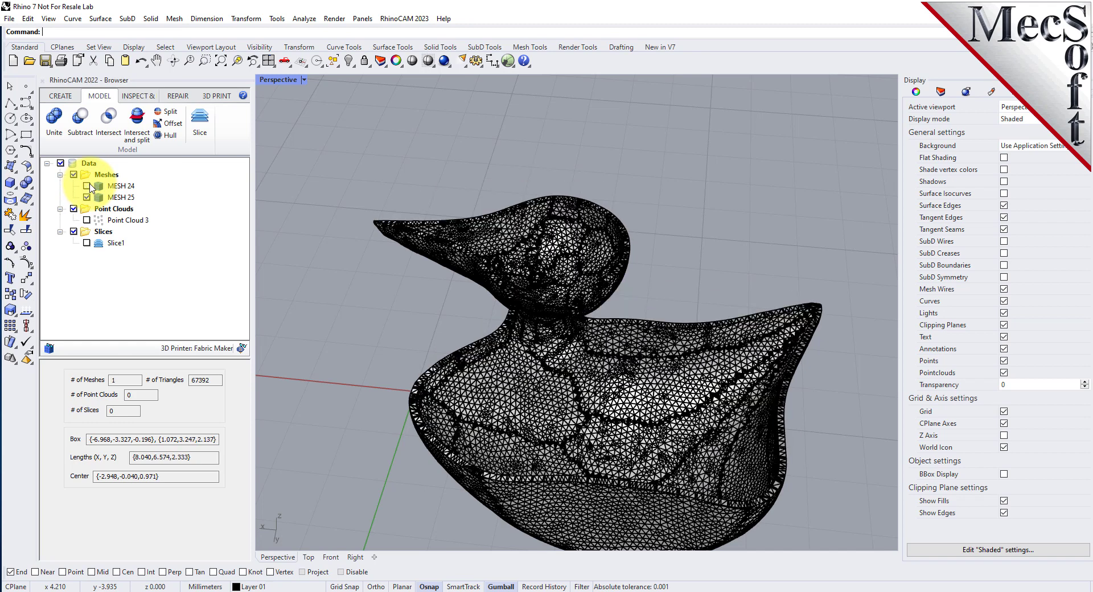
click(1003, 289)
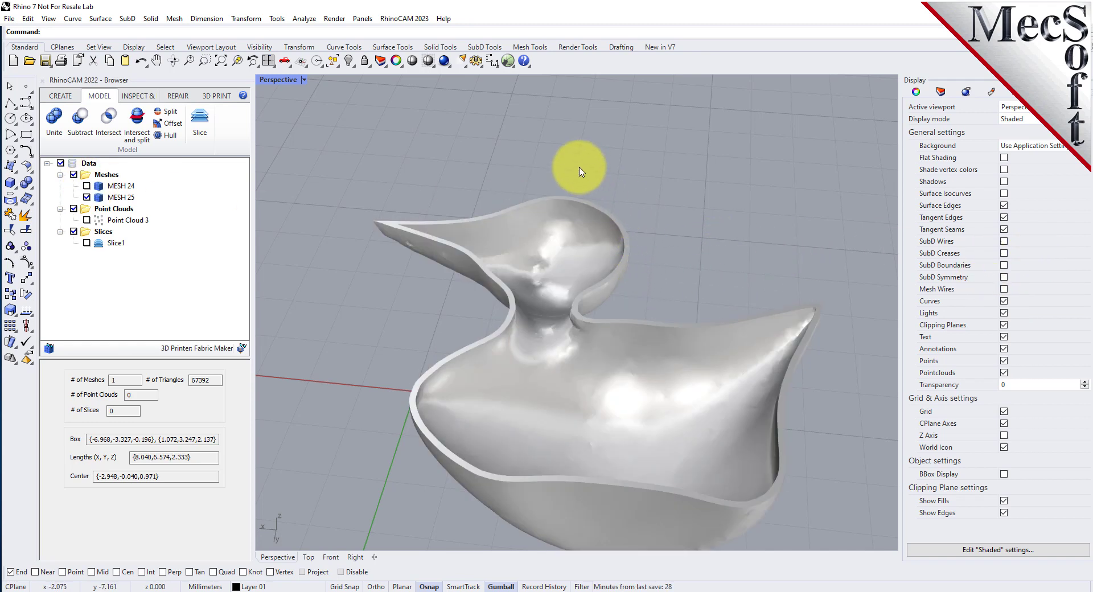
mouse_move(579, 167)
right_down()
mouse_move(704, 223)
mouse_move(659, 288)
mouse_move(654, 334)
mouse_move(562, 238)
mouse_move(486, 82)
mouse_move(639, 134)
mouse_move(717, 206)
mouse_move(712, 298)
mouse_move(715, 275)
mouse_move(655, 346)
mouse_move(578, 271)
mouse_move(683, 203)
mouse_move(688, 537)
mouse_move(677, 89)
mouse_move(671, 233)
mouse_move(712, 205)
mouse_move(710, 225)
right_up()
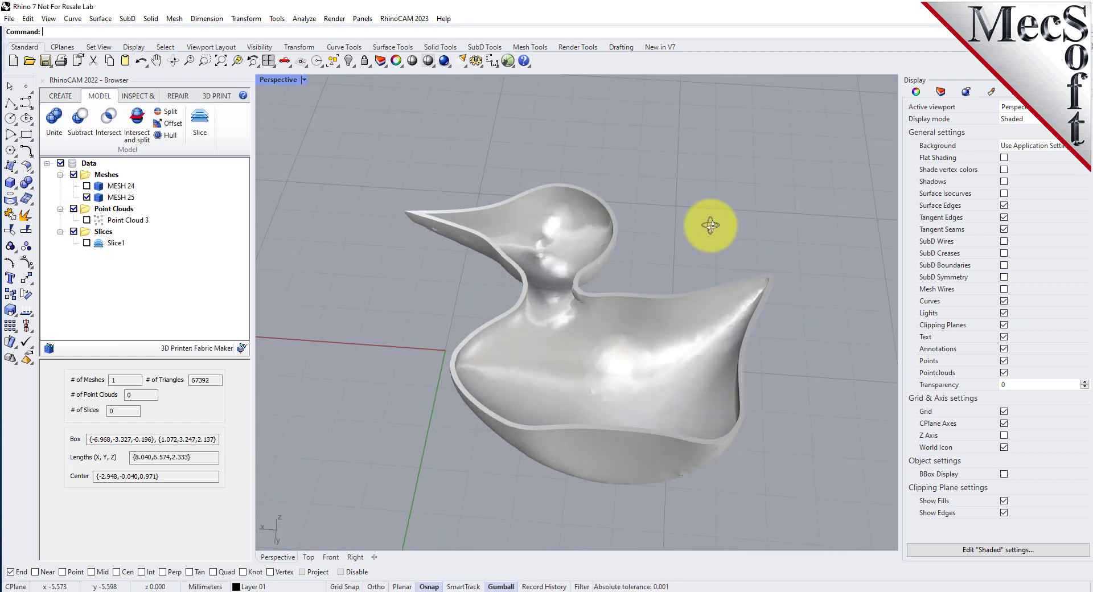